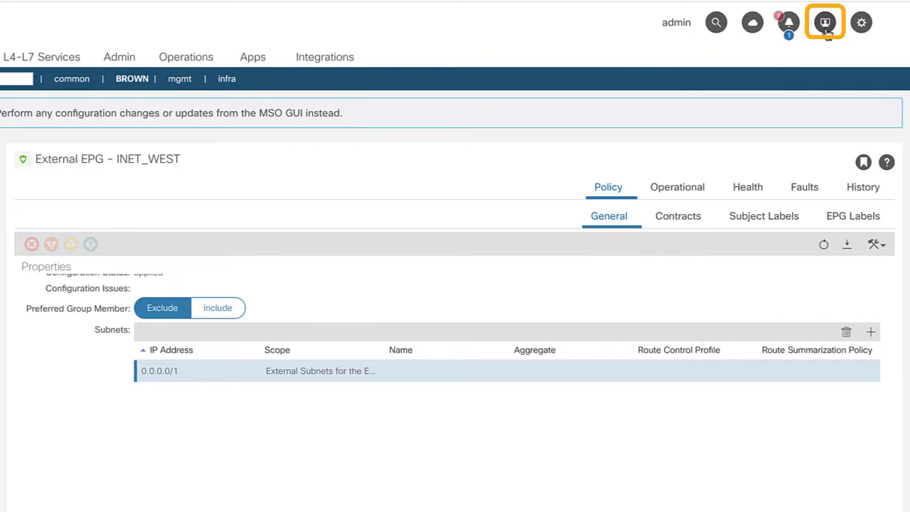
Open the application settings of the signed-in APIC account.
click(825, 25)
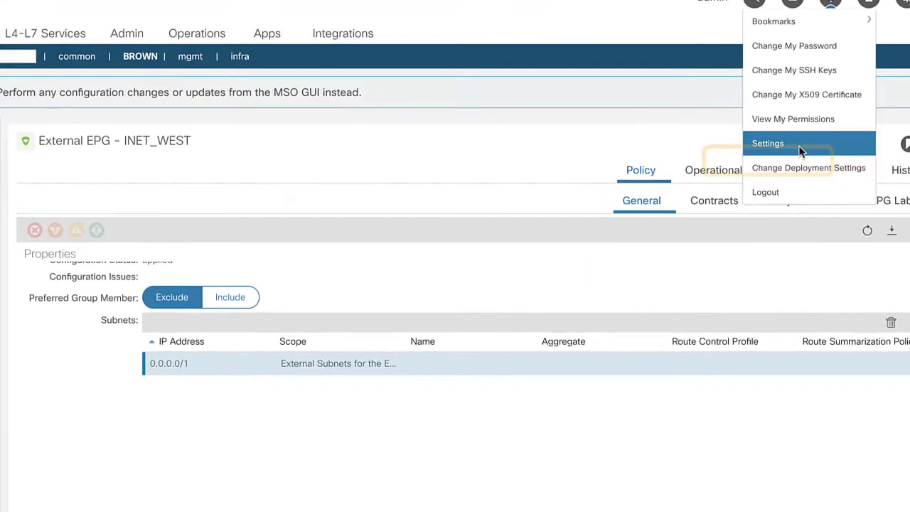
click(760, 166)
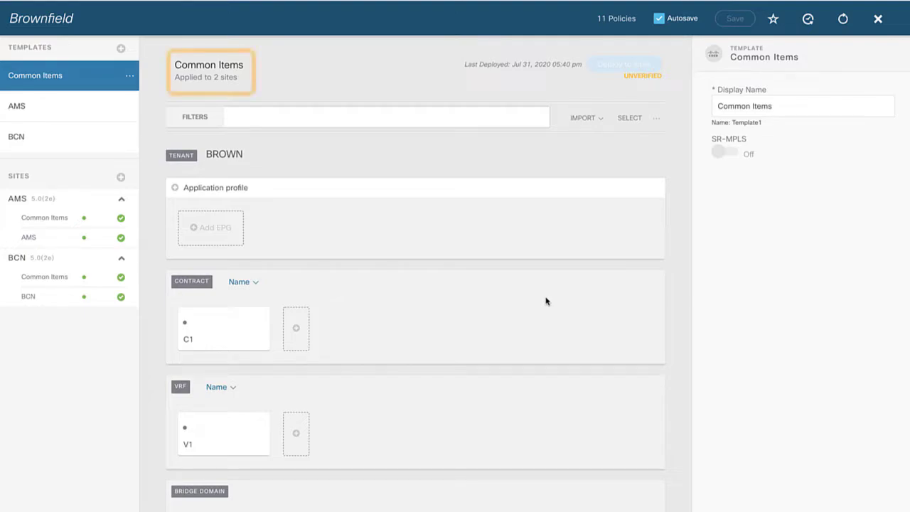
Examine the contract, VRF, bridge domain and filter objects in the Common Items template of the Brownfield schema.
mouse_move(244, 326)
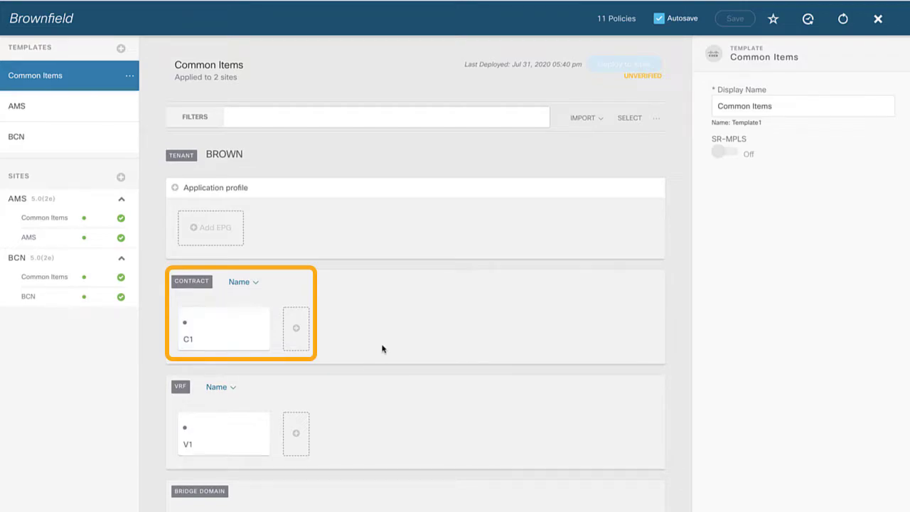
scroll(381, 349, down, 1)
mouse_move(250, 364)
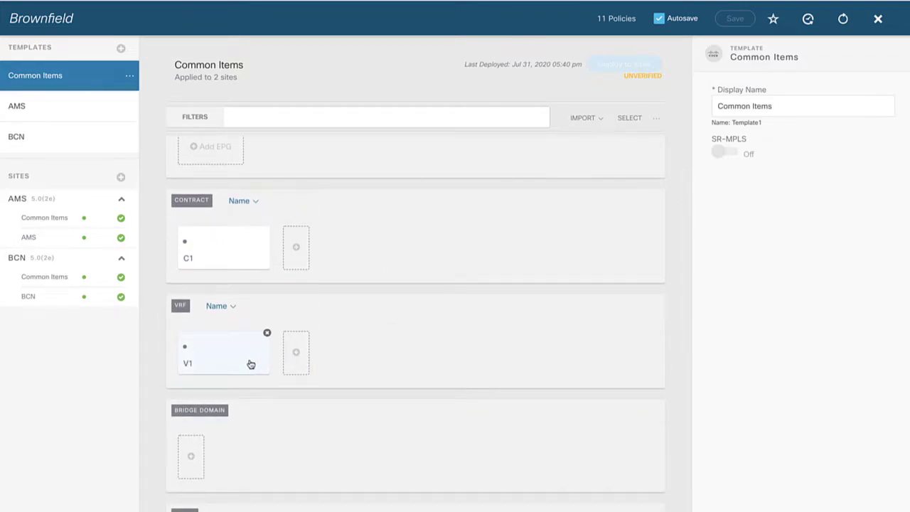
scroll(250, 364, down, 2)
mouse_move(242, 387)
scroll(371, 392, down, 3)
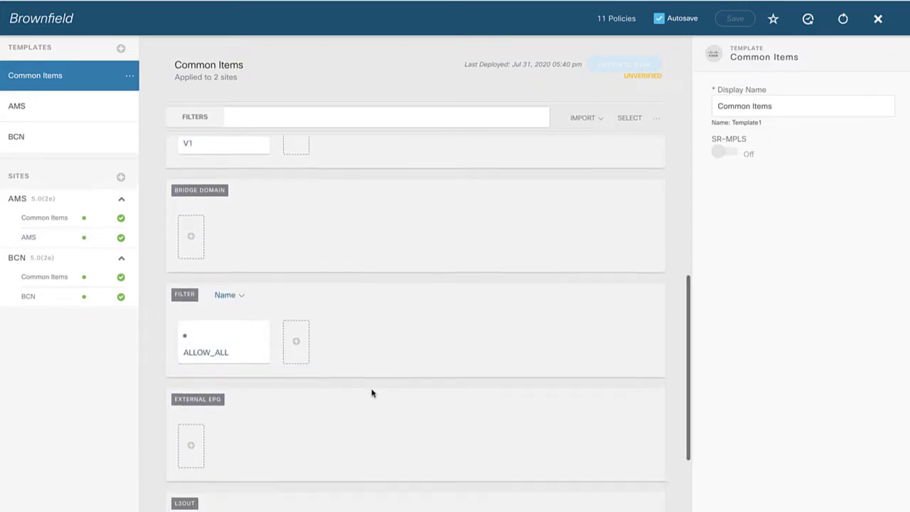
scroll(371, 392, up, 6)
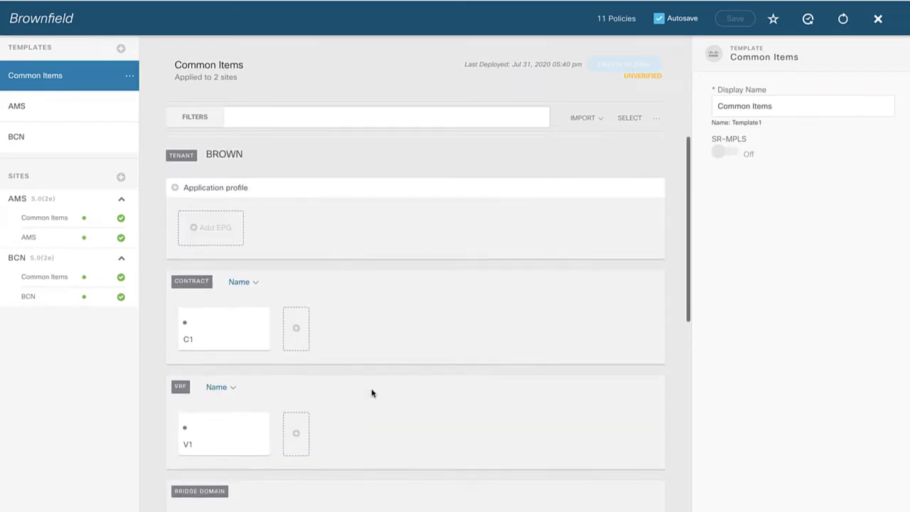
In the AMS template, start an import from the AMS site and select external EPG INET_WEST without its relations.
click(42, 104)
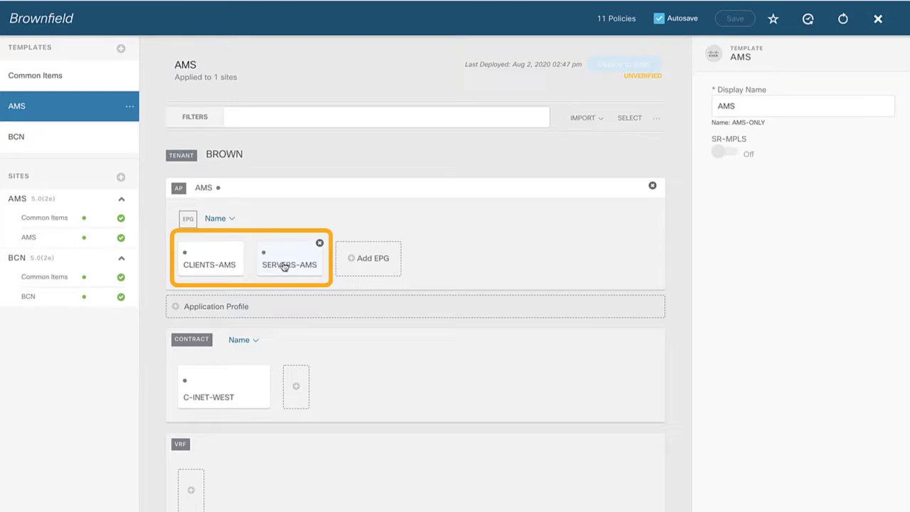
scroll(298, 318, down, 1)
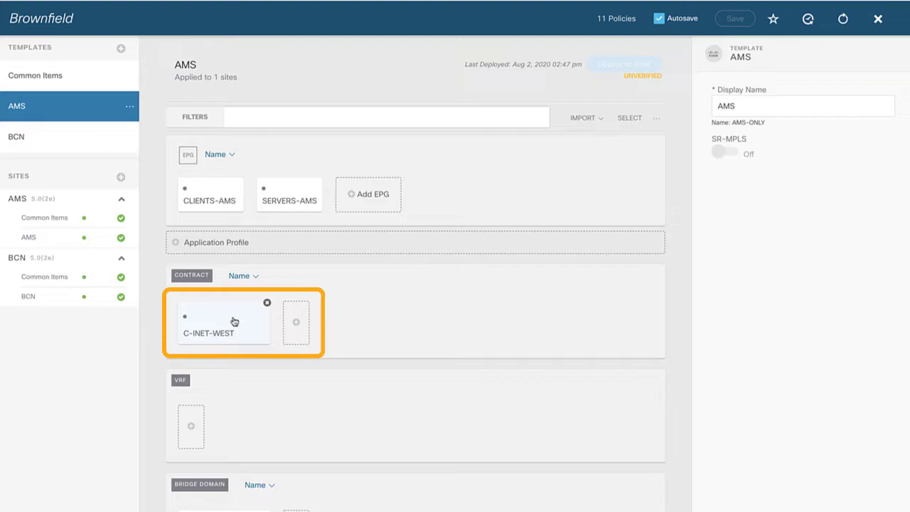
scroll(354, 311, down, 3)
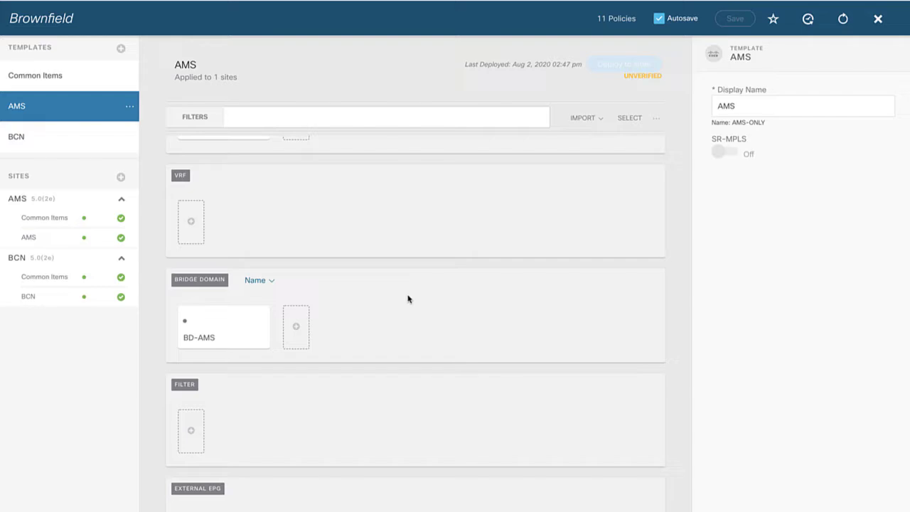
scroll(407, 299, down, 3)
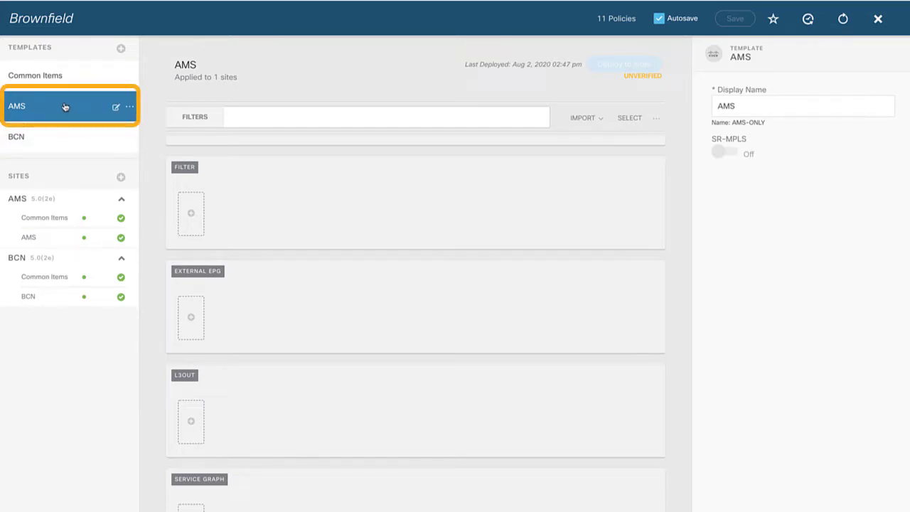
click(580, 122)
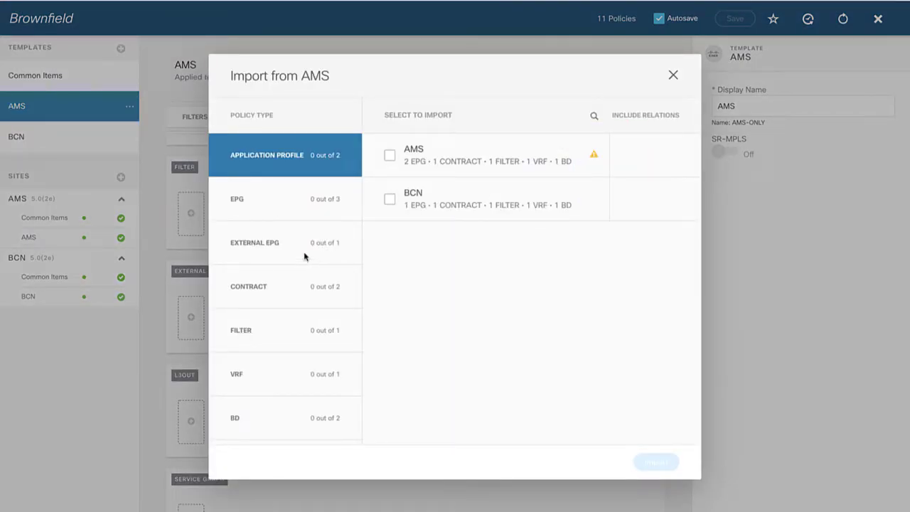
click(299, 249)
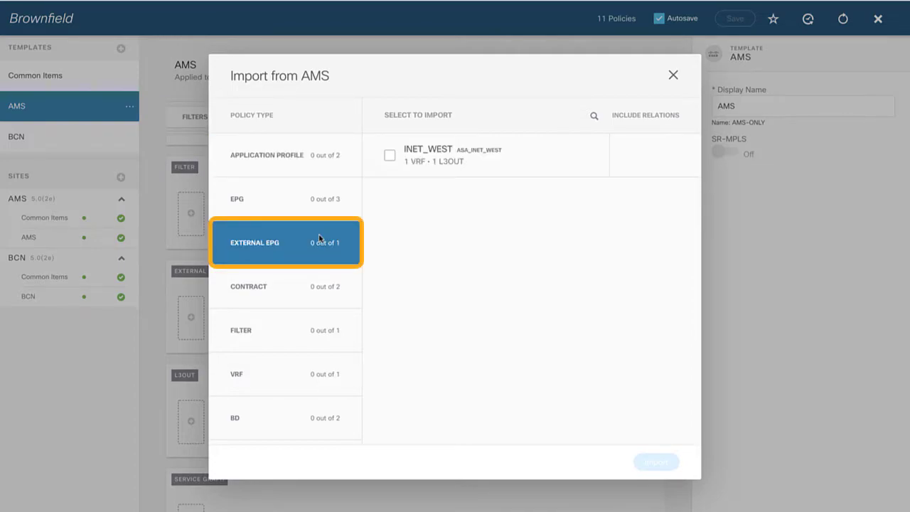
click(389, 158)
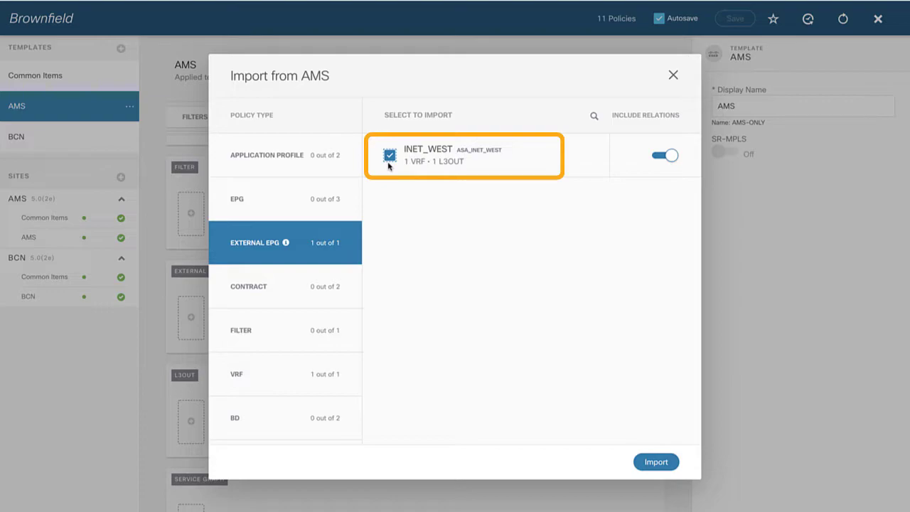
click(662, 156)
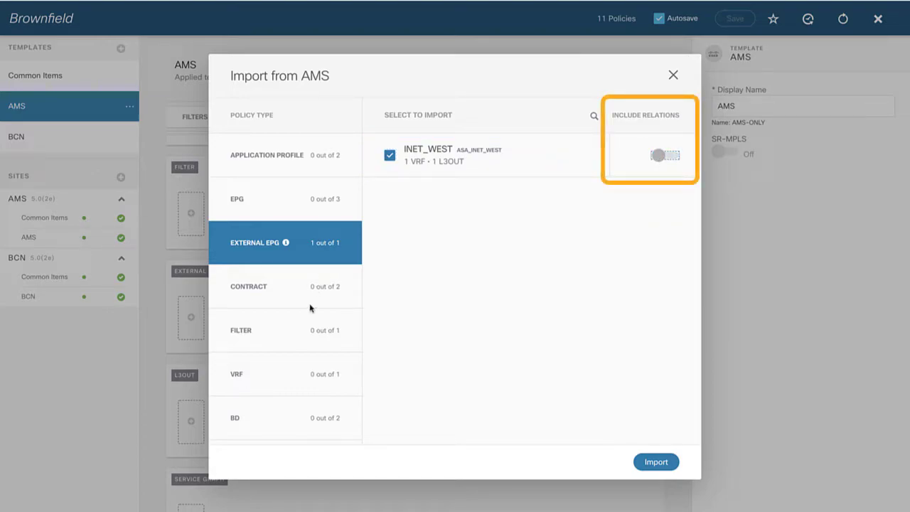
Add the L3Out ASA_INET_WEST without its relations to the selection and import the chosen objects.
scroll(307, 321, down, 1)
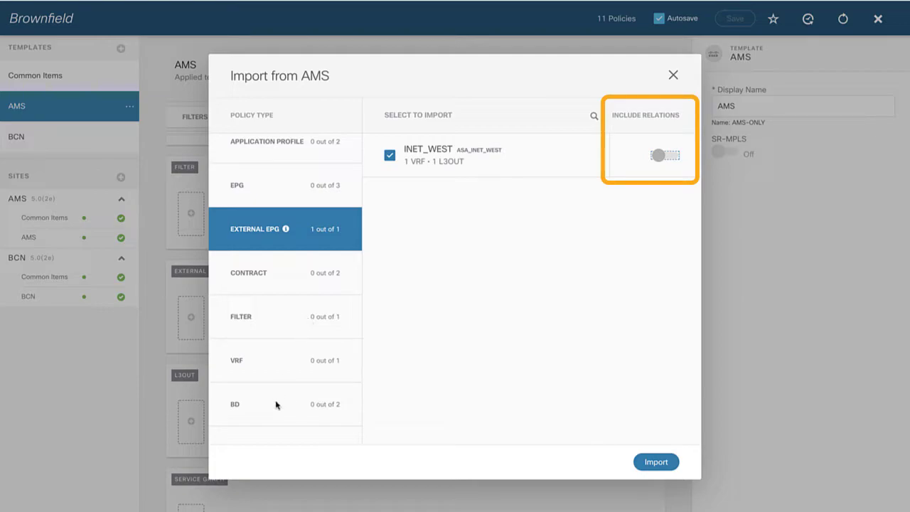
scroll(294, 329, down, 2)
click(270, 422)
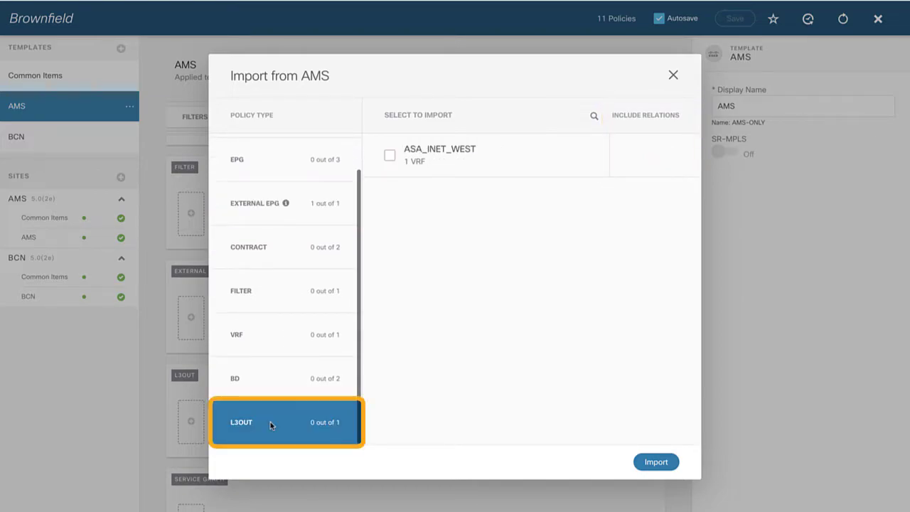
click(390, 156)
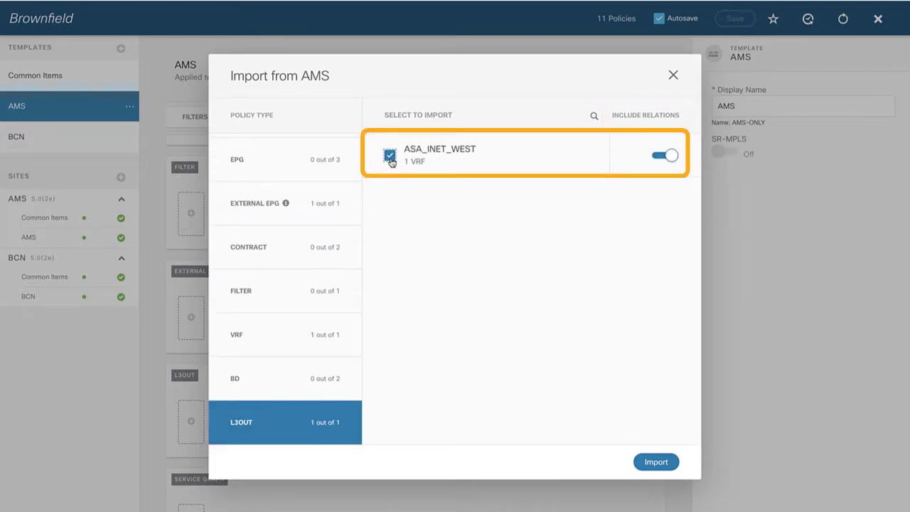
click(657, 156)
click(655, 463)
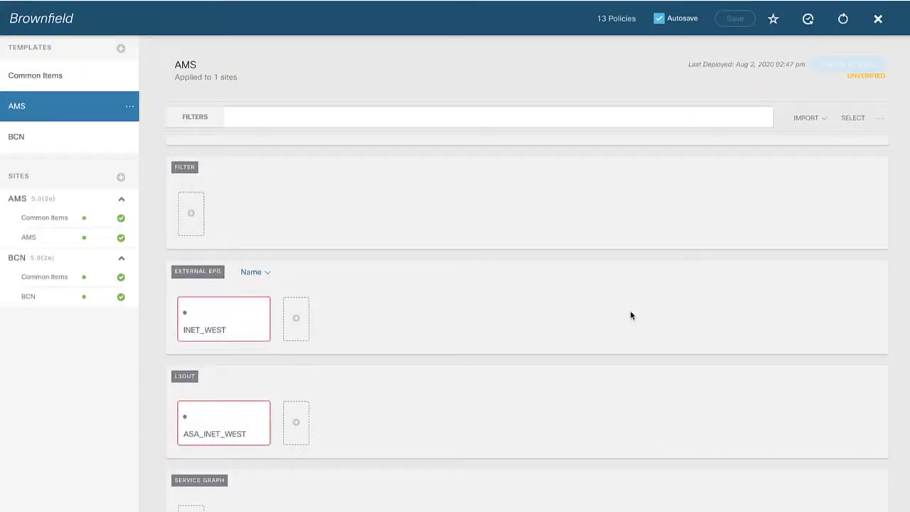
Assign VRF V1 to the imported external EPG INET_WEST.
mouse_move(256, 315)
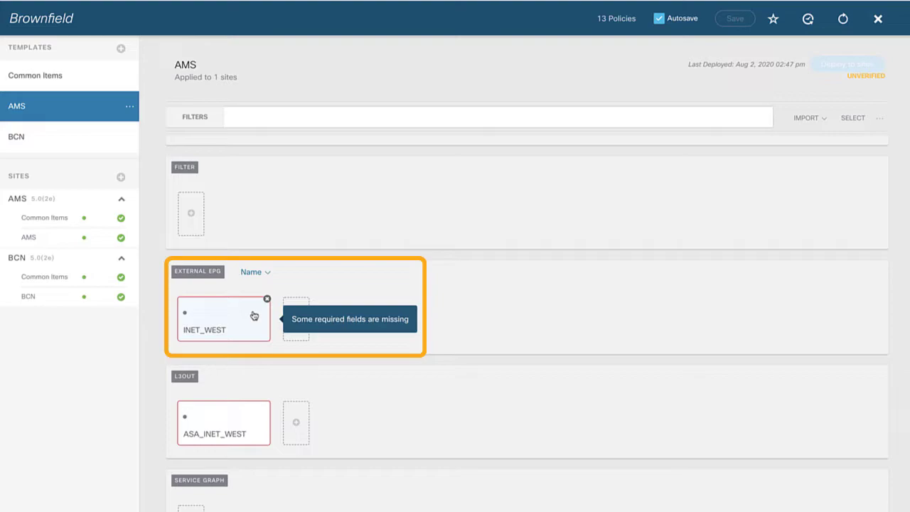
click(254, 315)
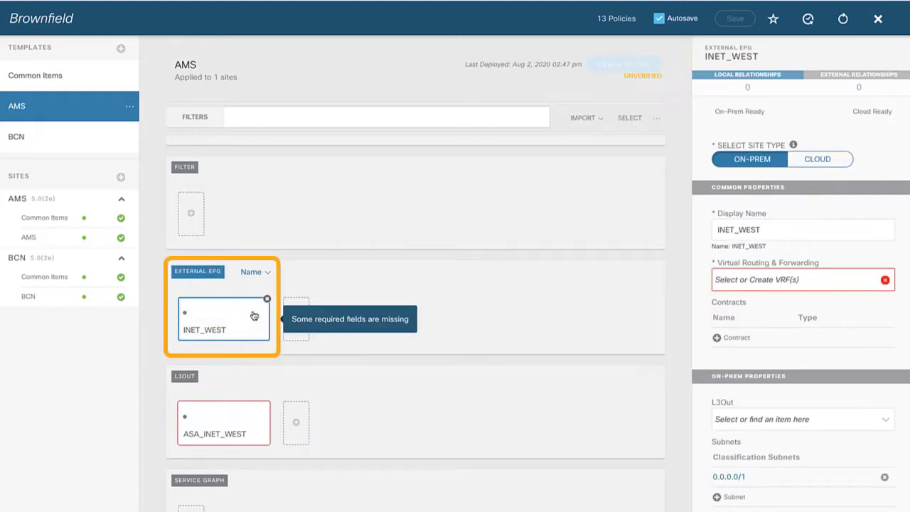
click(745, 288)
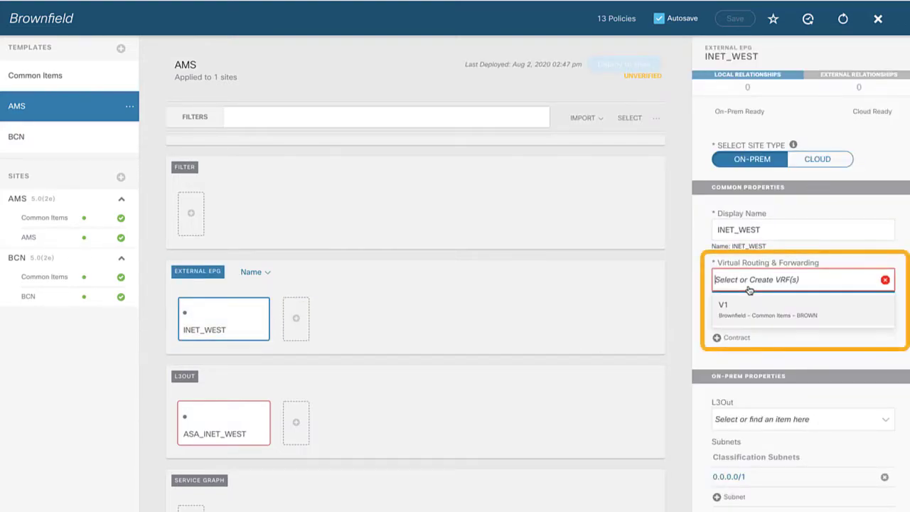
click(739, 304)
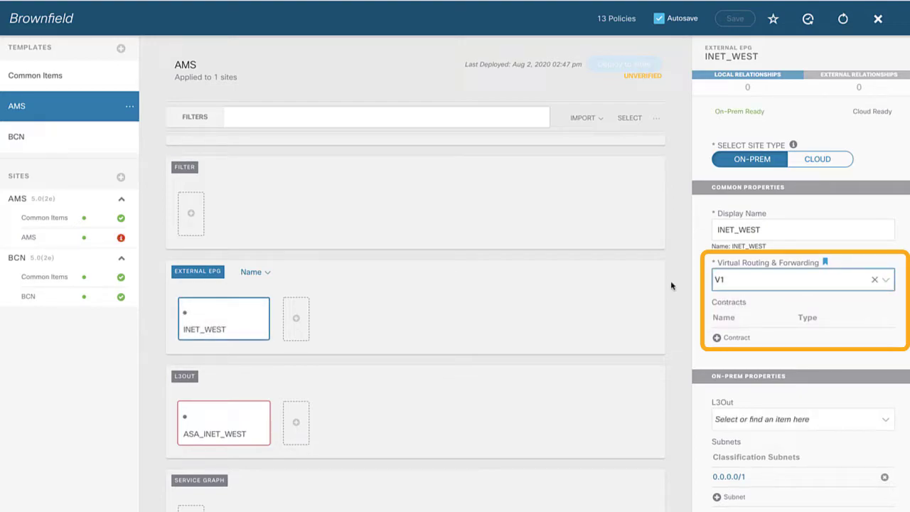
Assign VRF V1 to the imported L3Out ASA_INET_WEST.
click(222, 421)
click(737, 203)
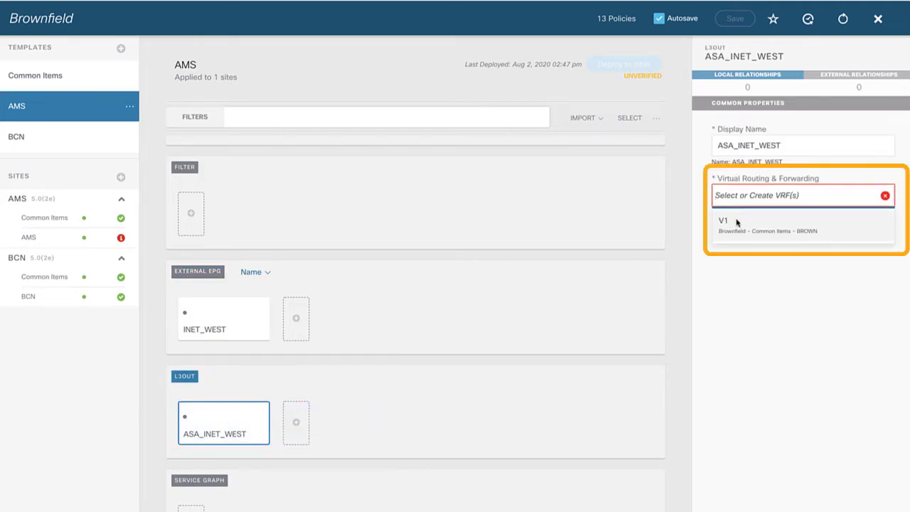
click(735, 226)
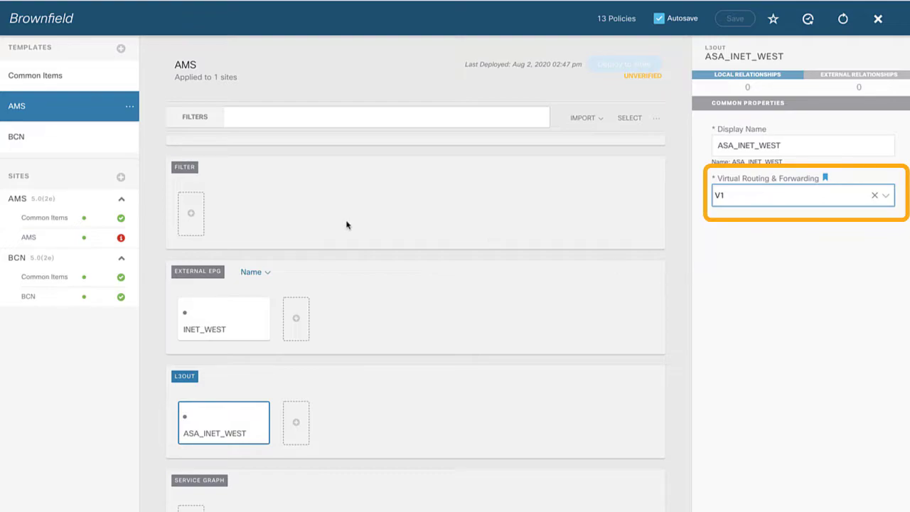
In the AMS template's site-local properties under site AMS, set INET_WEST's L3Out to ASA_INET_WEST and save the schema.
mouse_move(121, 238)
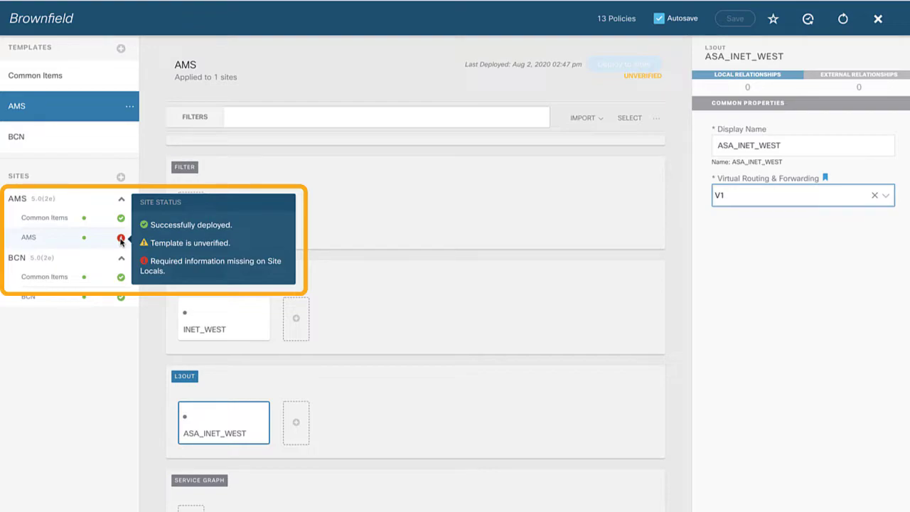
click(121, 241)
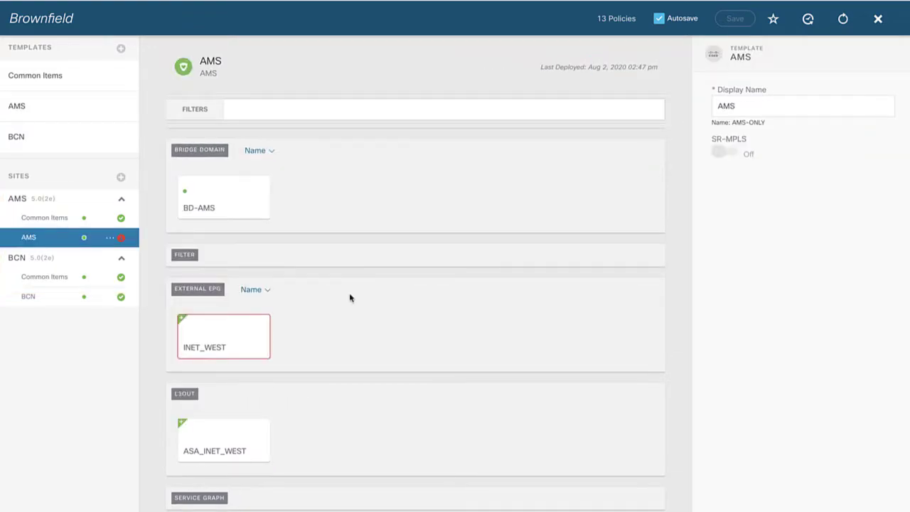
click(244, 338)
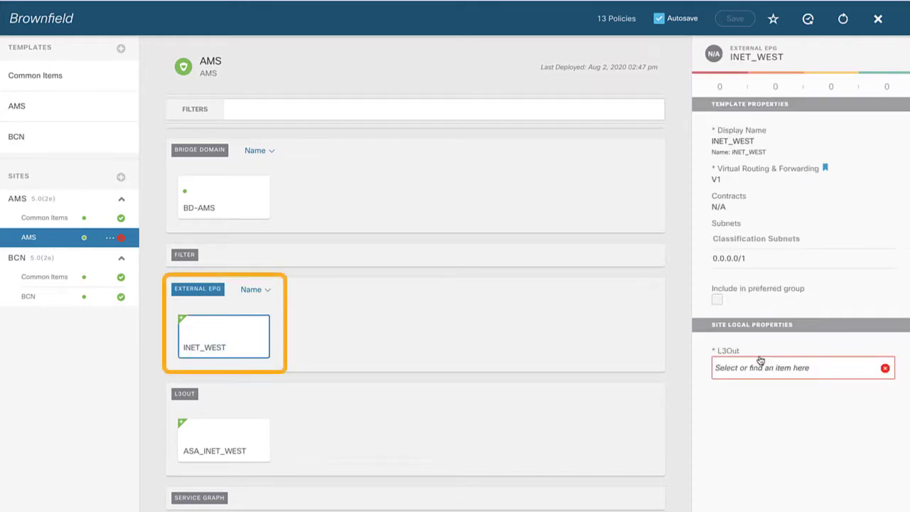
click(757, 368)
click(752, 398)
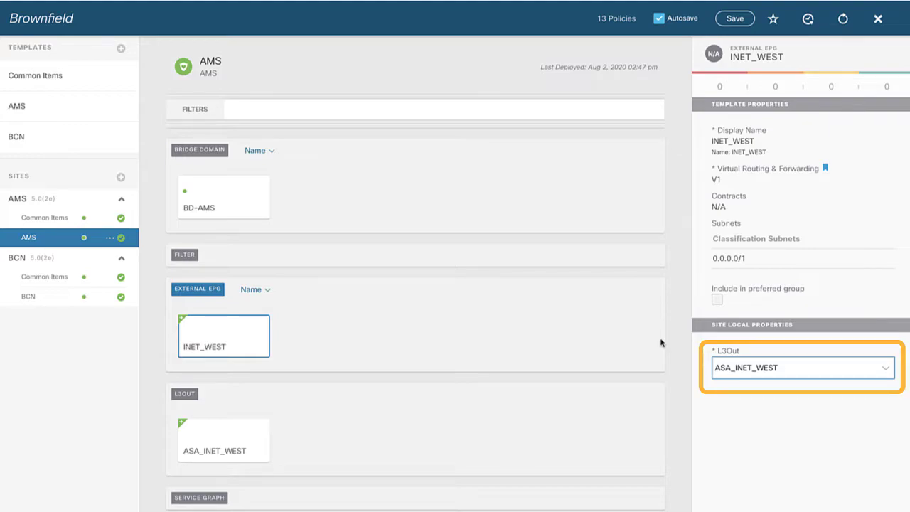
click(739, 21)
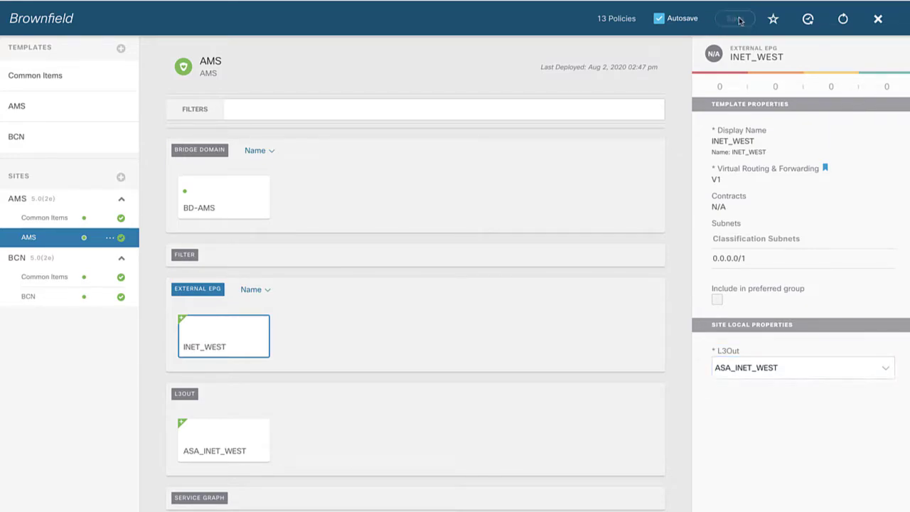
Deploy the AMS template with the created external EPG and L3Out to its site.
click(76, 115)
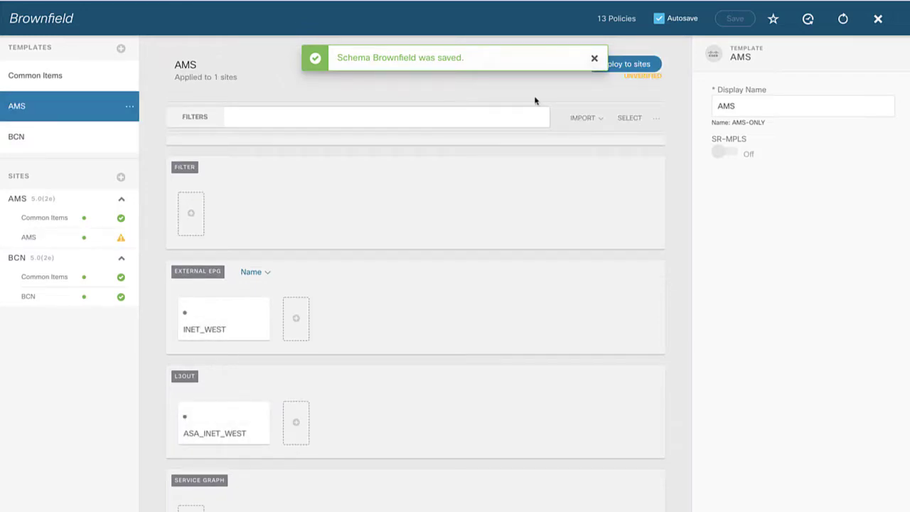
click(616, 66)
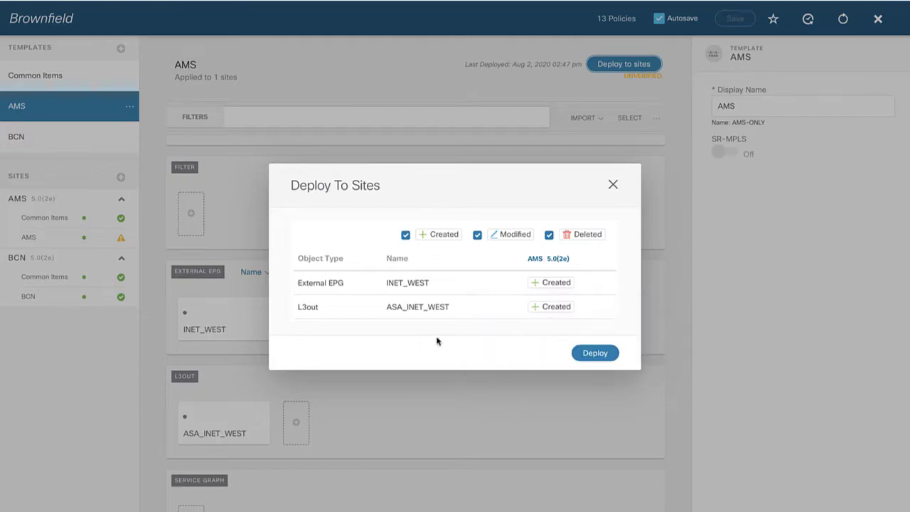
click(594, 353)
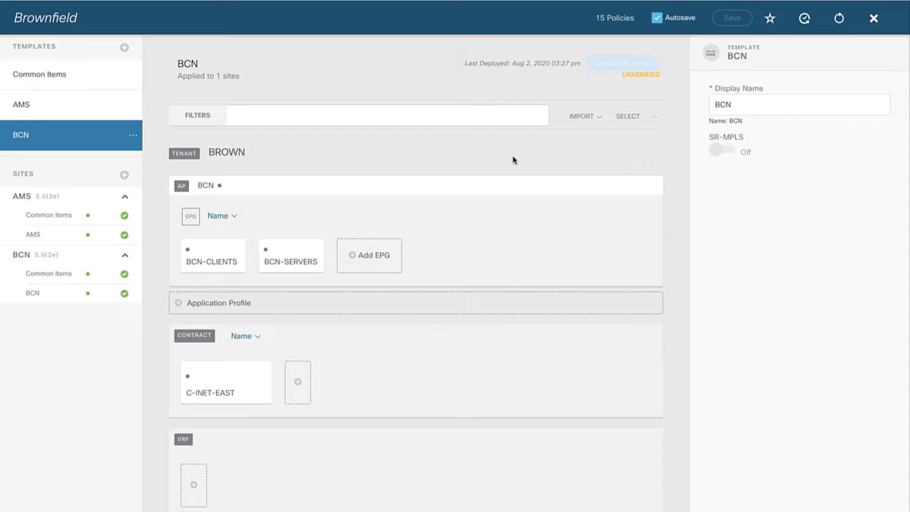
In the AMS template, add contract C-INET-WEST to the CLIENTS-AMS EPG as consumer.
click(75, 105)
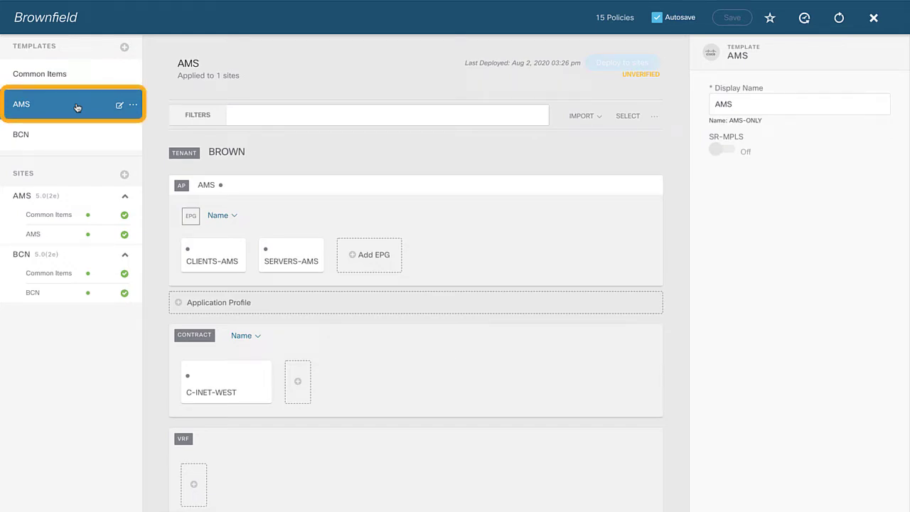
click(213, 252)
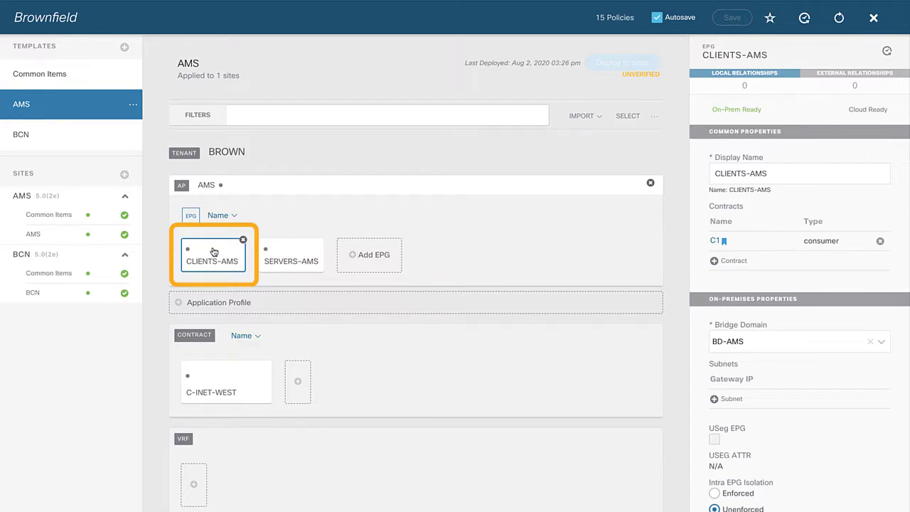
click(733, 261)
click(351, 260)
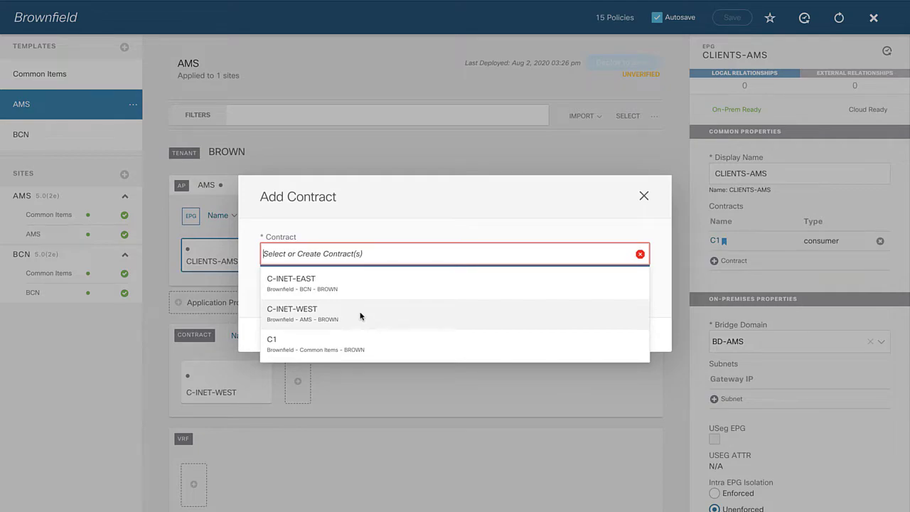
click(360, 315)
click(362, 286)
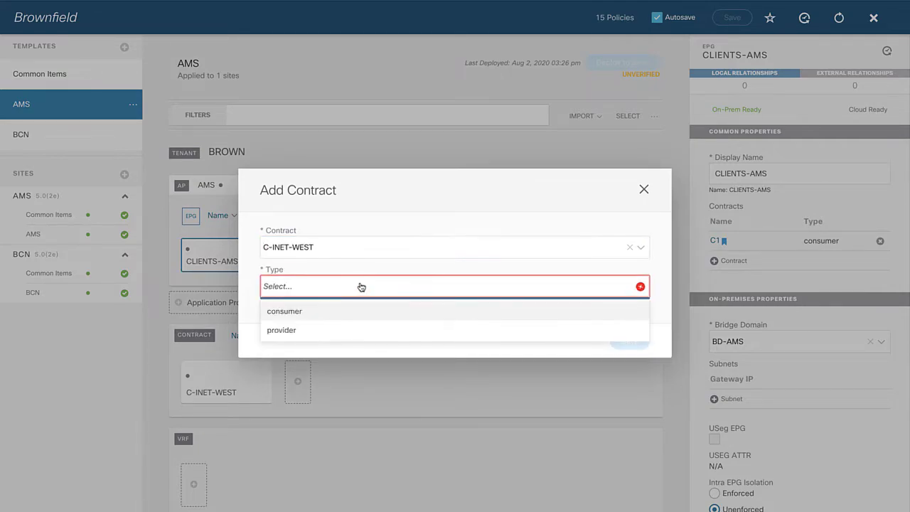
click(329, 313)
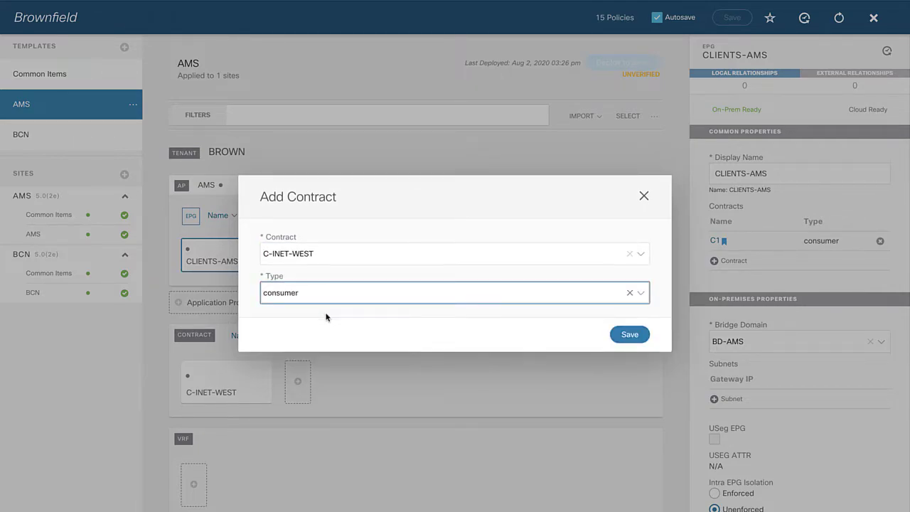
click(628, 331)
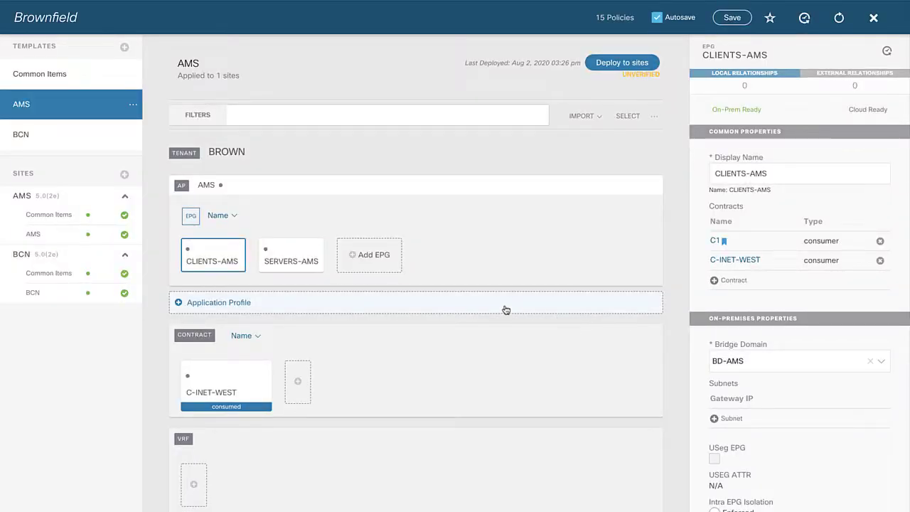
Add contract C-INET-WEST to the AMS template's external EPG INET_WEST as provider.
scroll(505, 310, down, 5)
scroll(504, 309, down, 3)
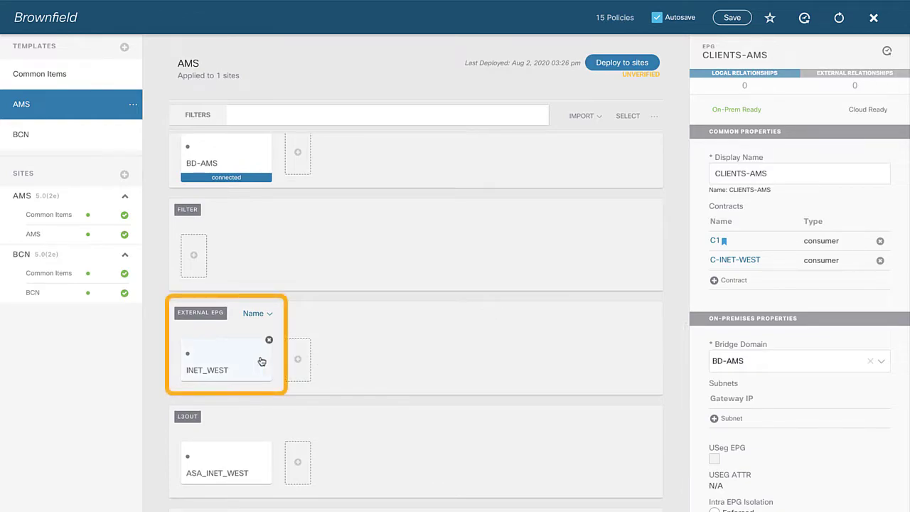
click(254, 360)
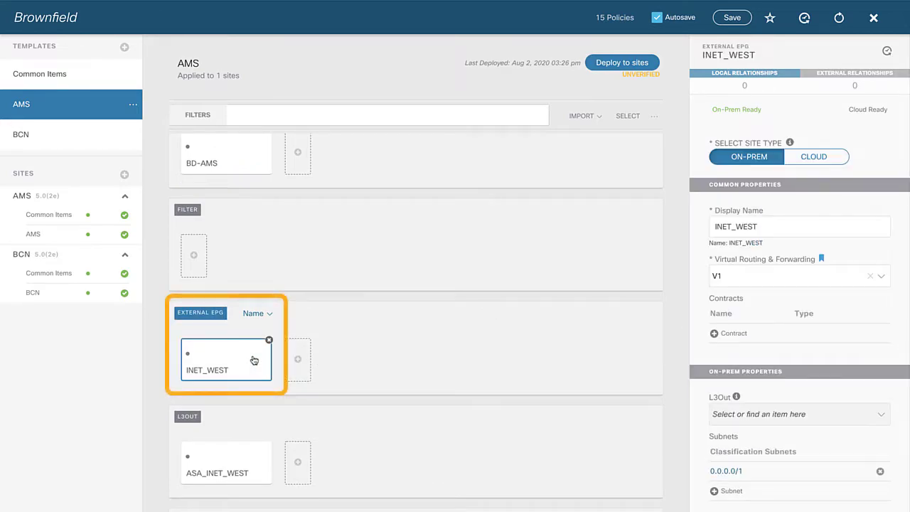
click(731, 333)
click(486, 259)
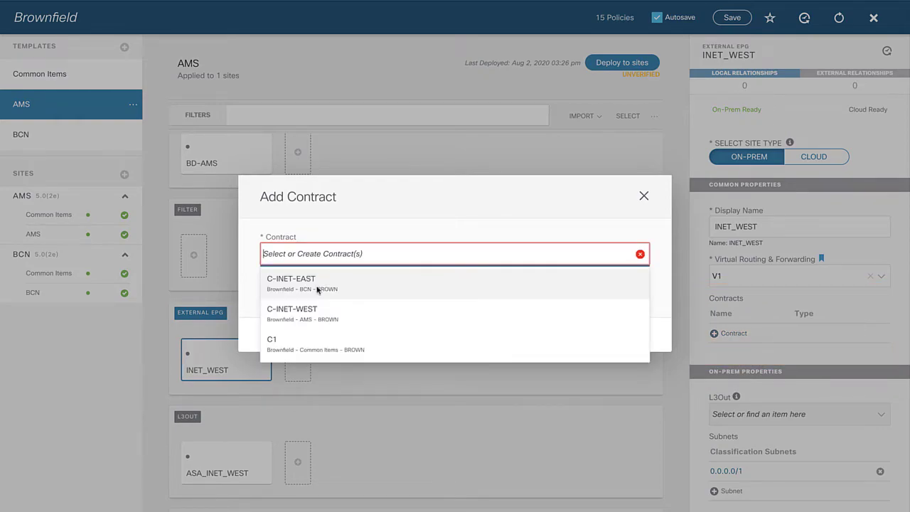
click(301, 315)
click(335, 289)
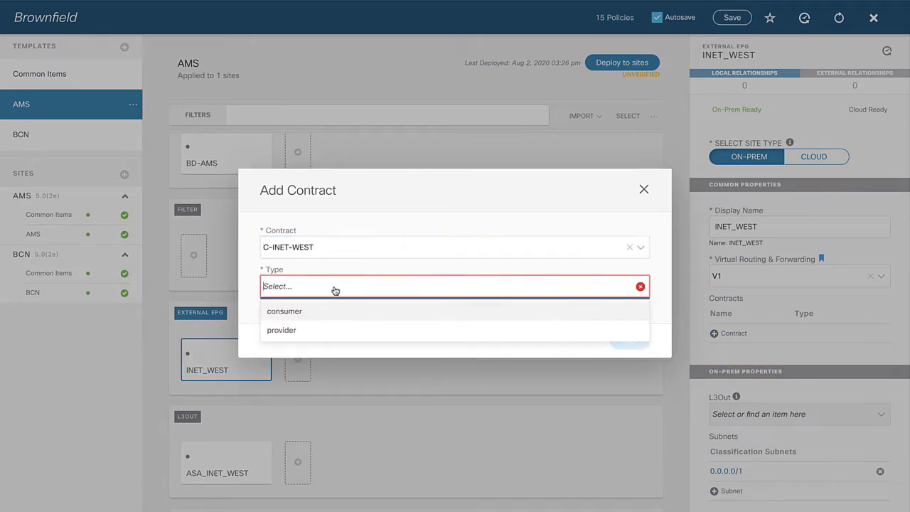
click(321, 335)
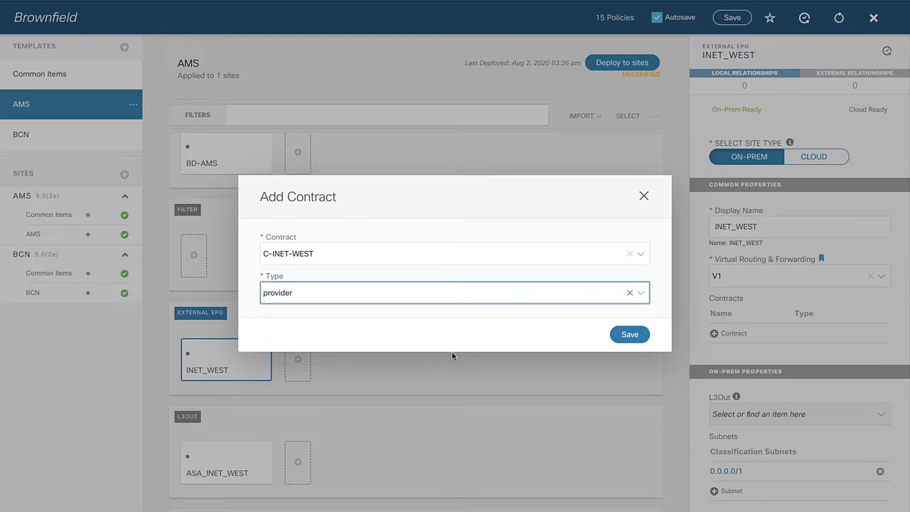
click(629, 335)
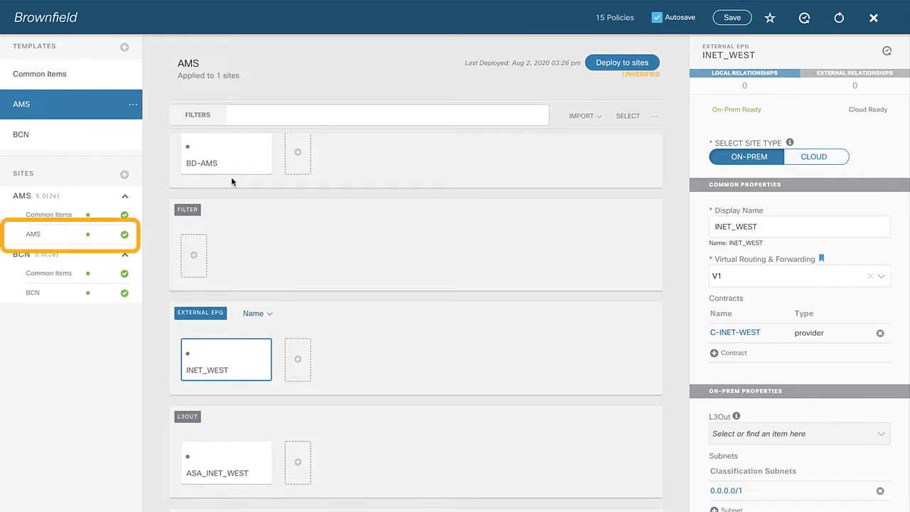
In the AMS template's site-local properties under site AMS, add L3Out ASA_INET_WEST to bridge domain BD-AMS.
click(49, 236)
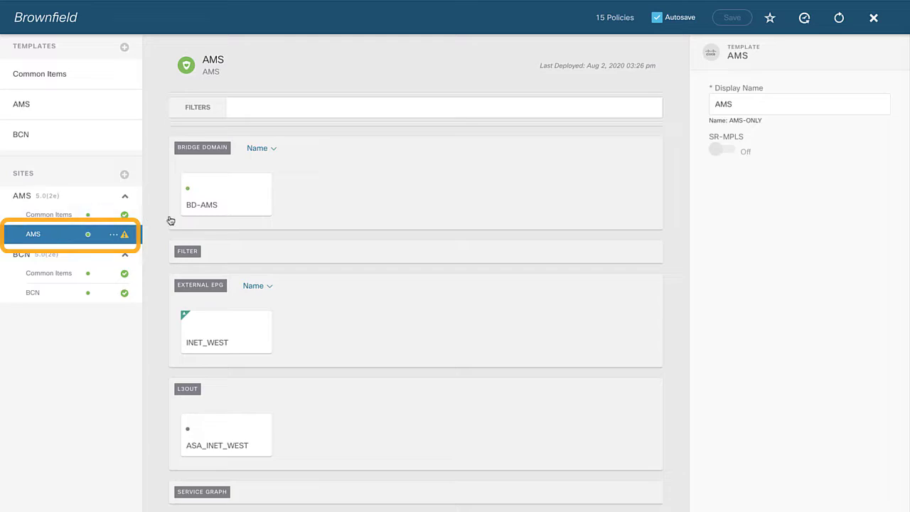
click(233, 205)
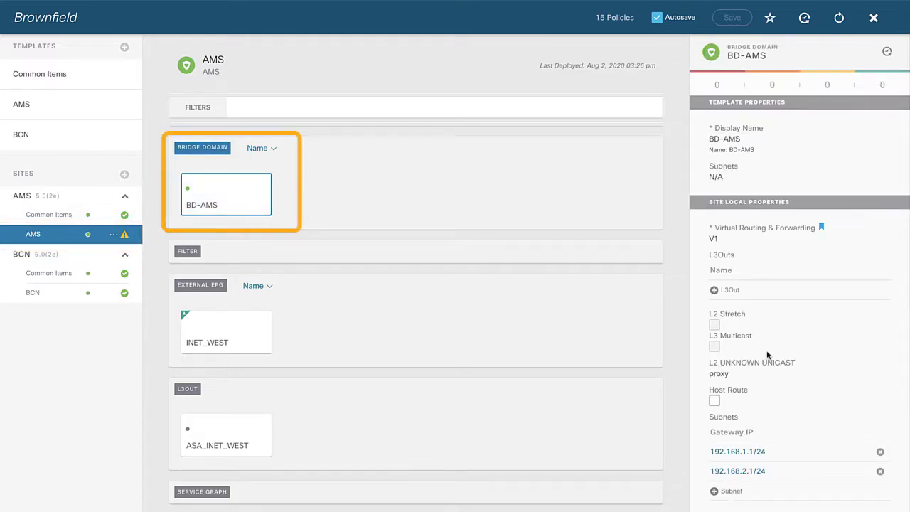
scroll(766, 355, down, 1)
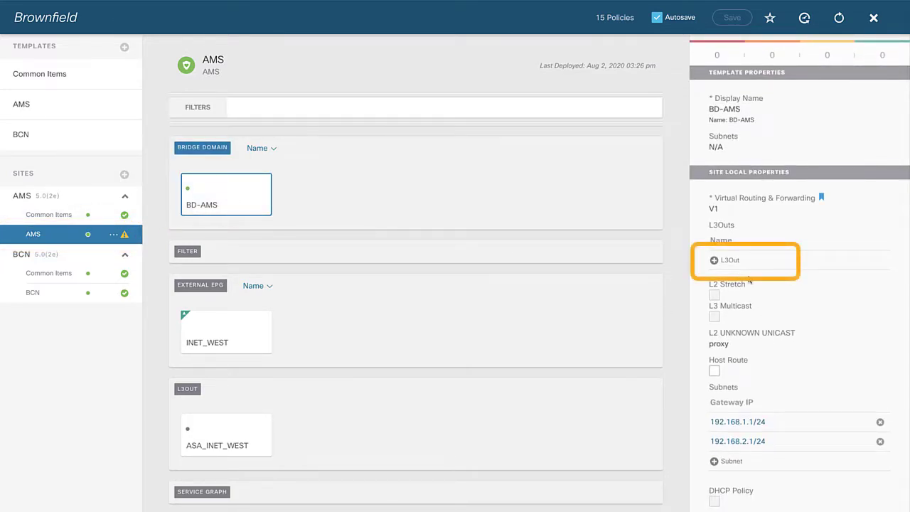
click(728, 261)
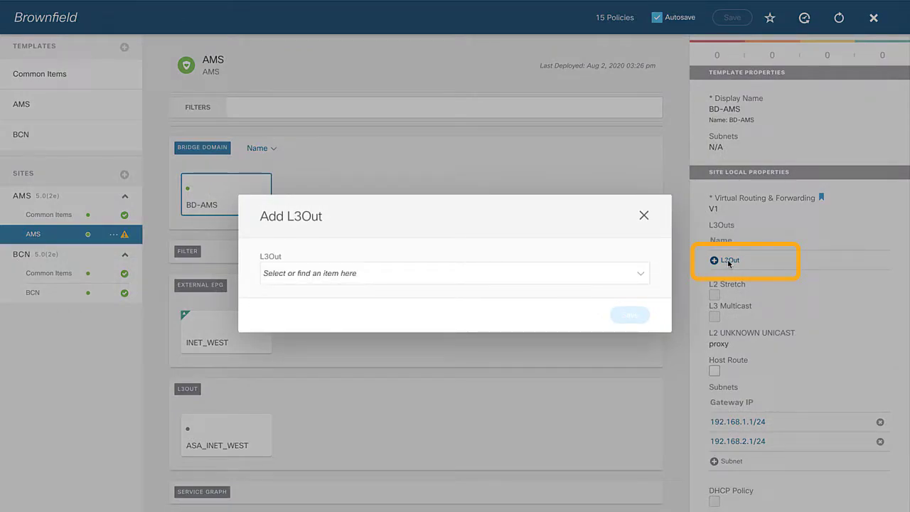
click(638, 275)
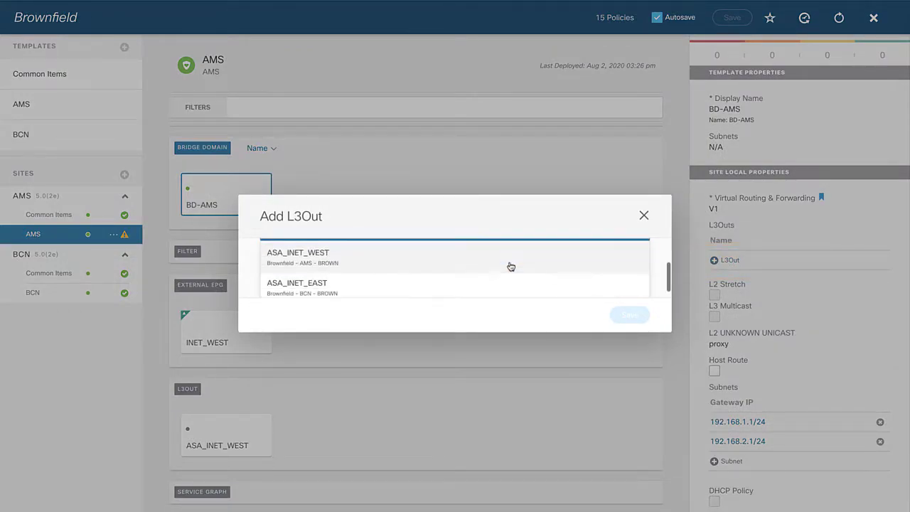
click(346, 261)
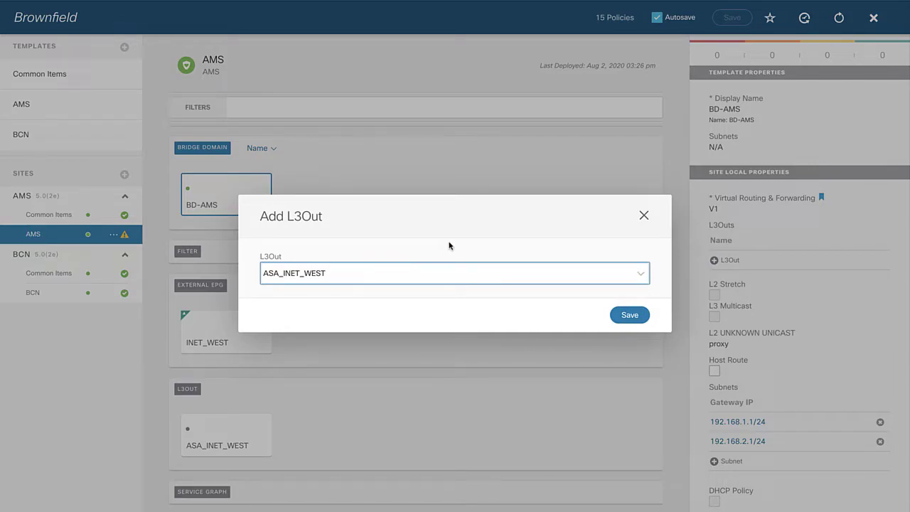
click(635, 317)
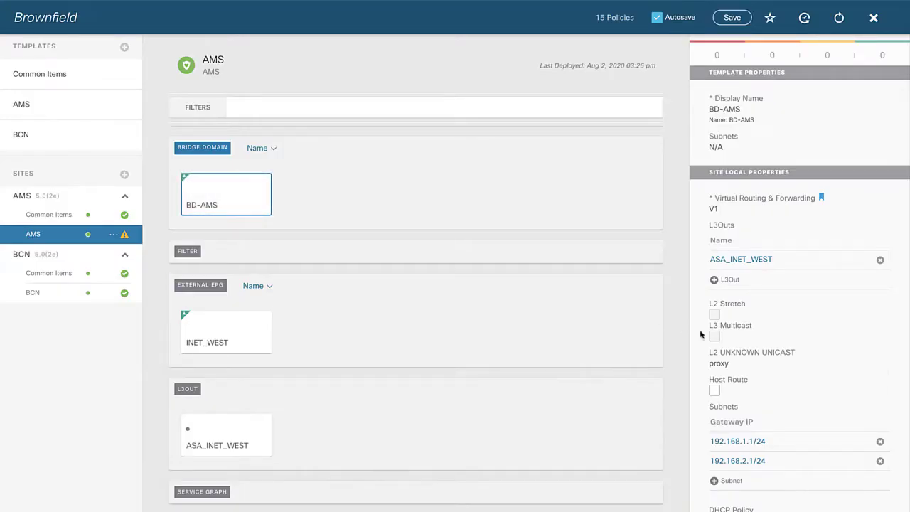
Check that BD-AMS's 192.168.1.1/24 subnet has its scope set to Advertised Externally and save the subnet.
scroll(783, 336, down, 1)
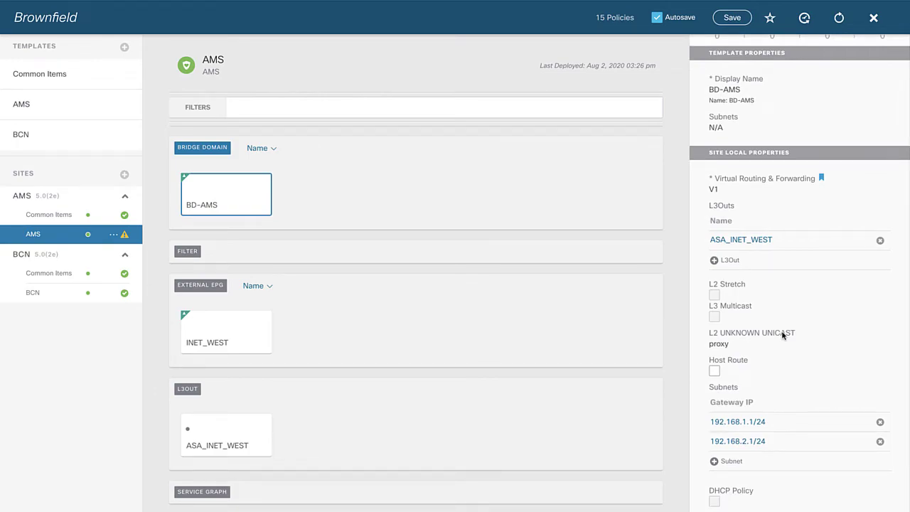
click(739, 422)
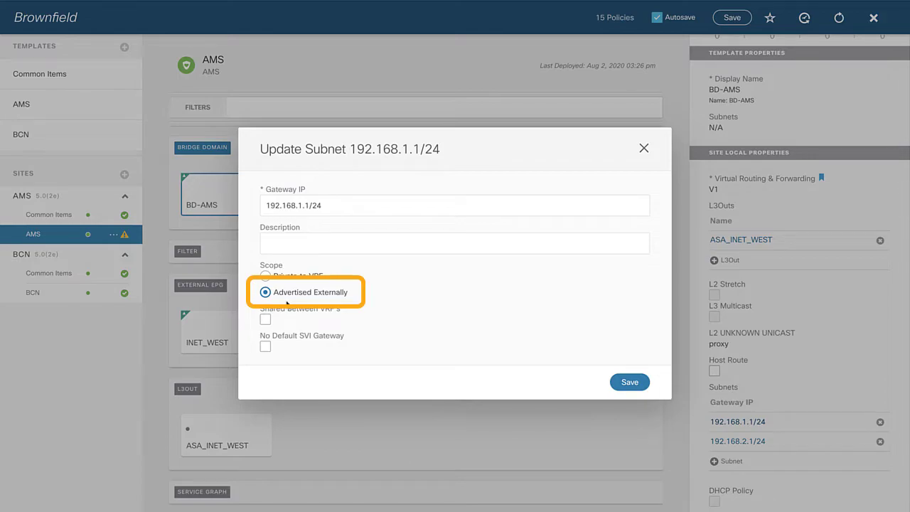
click(629, 383)
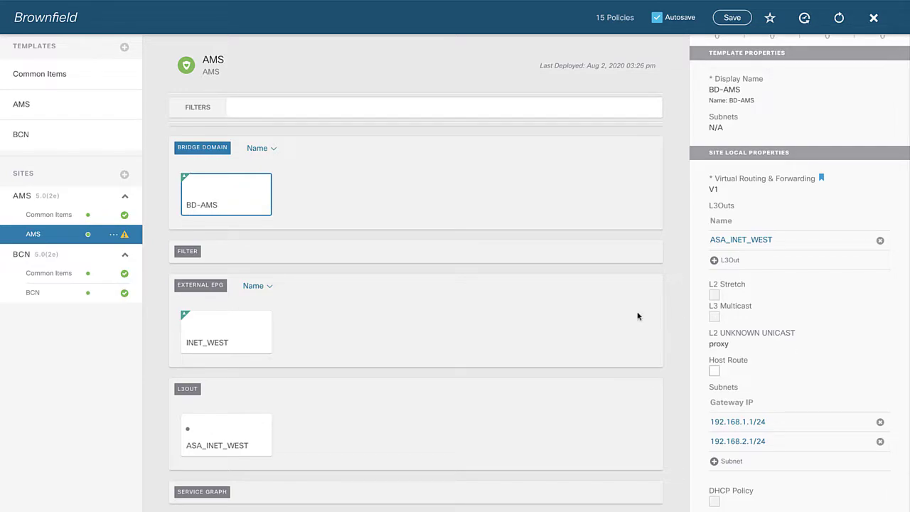
Save the schema and deploy the AMS template with the modified EPG, bridge domain and external EPG to its site.
click(732, 17)
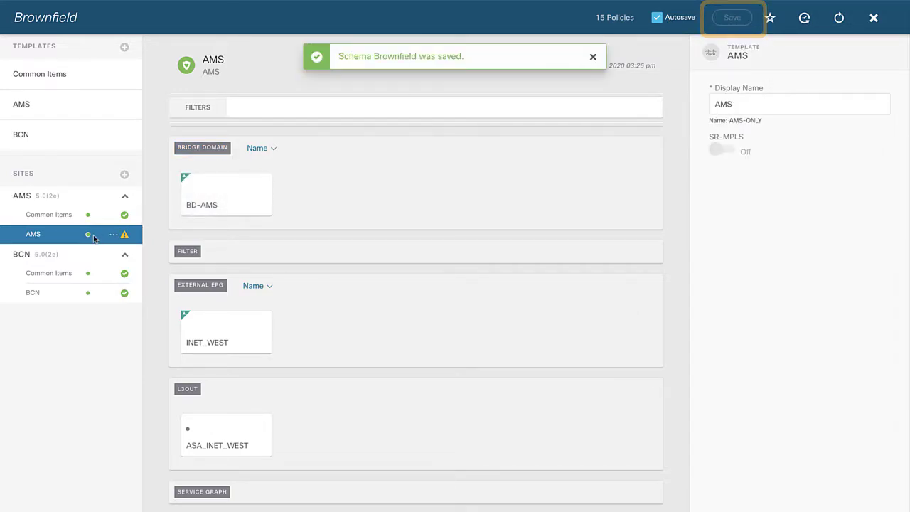
click(69, 107)
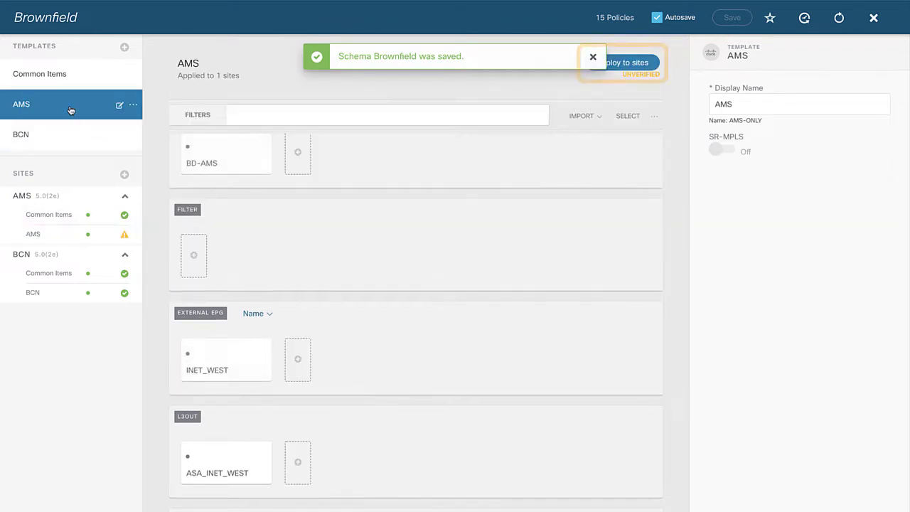
click(634, 62)
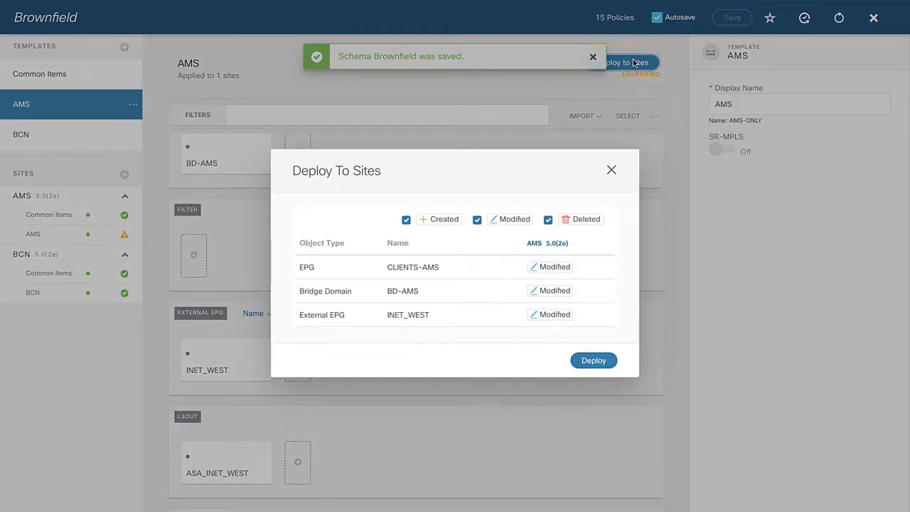
click(595, 360)
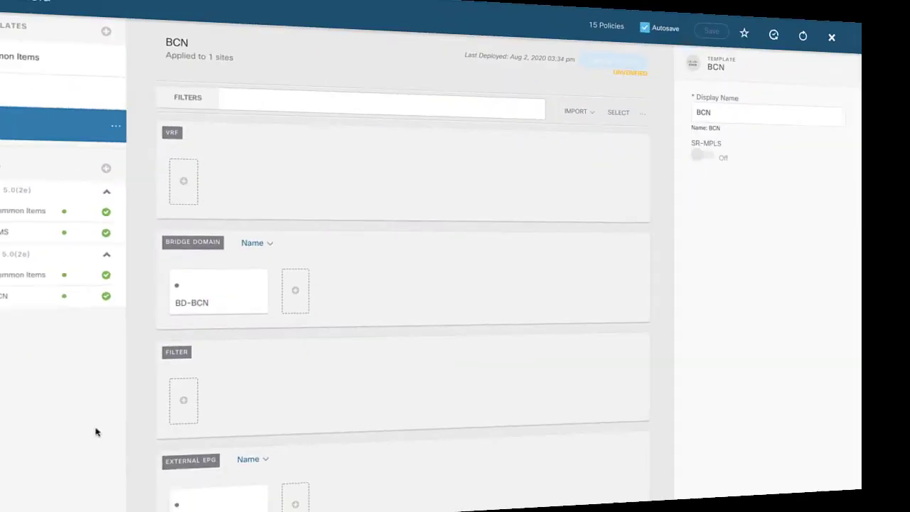
Review the contracts of BCN-SERVERS and INET_EAST in the BCN template, plus ASA_INET_EAST's VRF and INET_EAST's classification subnets.
scroll(398, 241, up, 5)
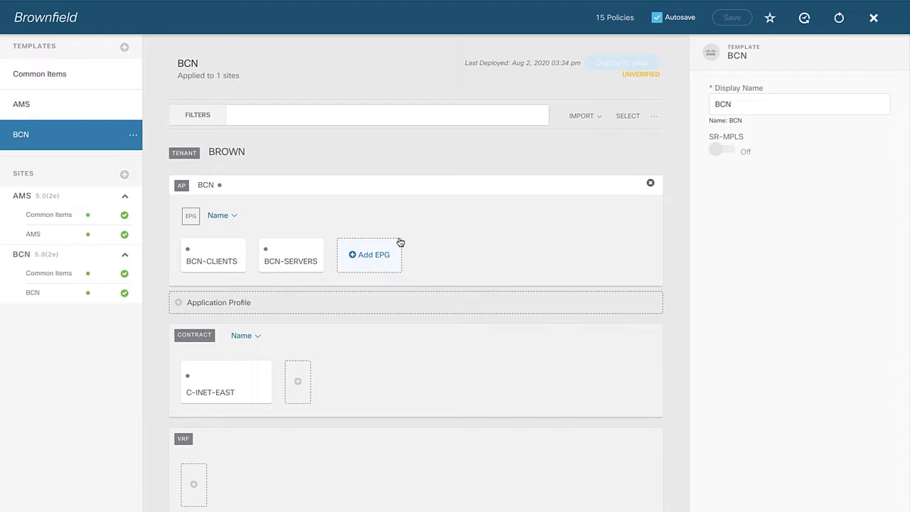
click(289, 250)
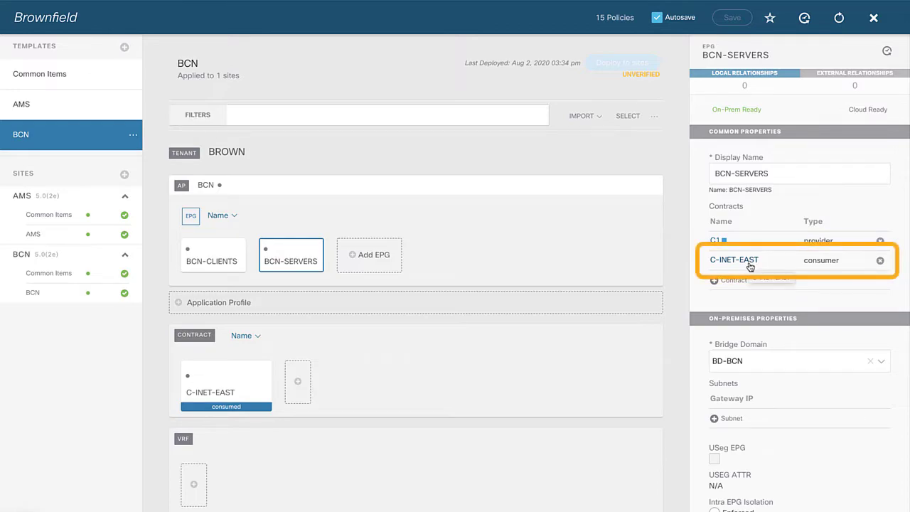
scroll(461, 312, down, 4)
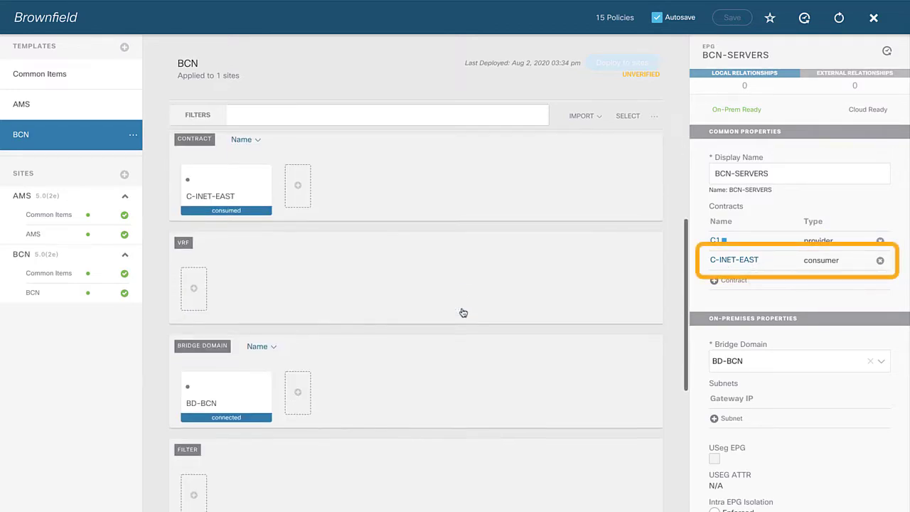
scroll(462, 311, down, 2)
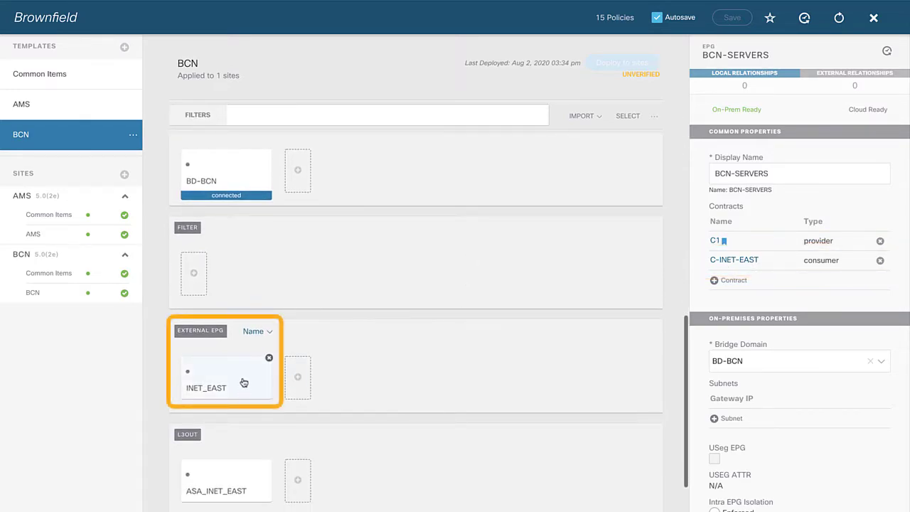
click(243, 382)
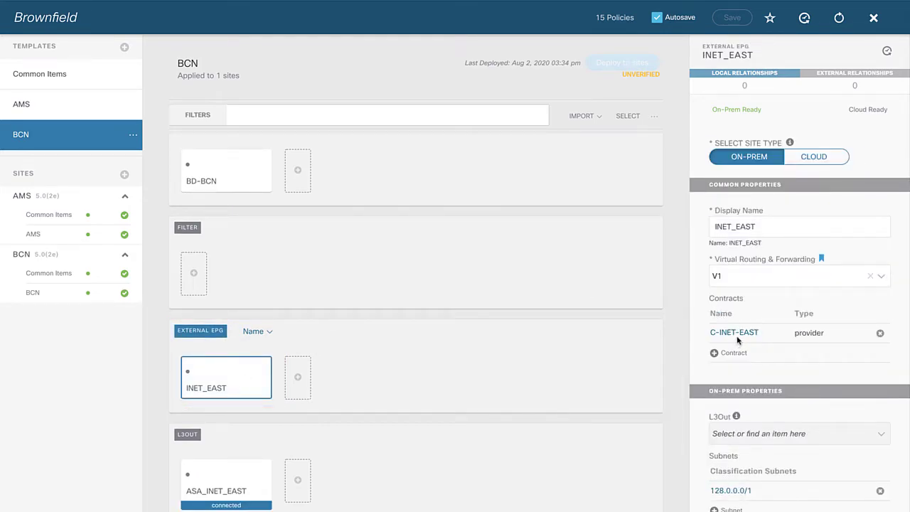
scroll(441, 334, down, 2)
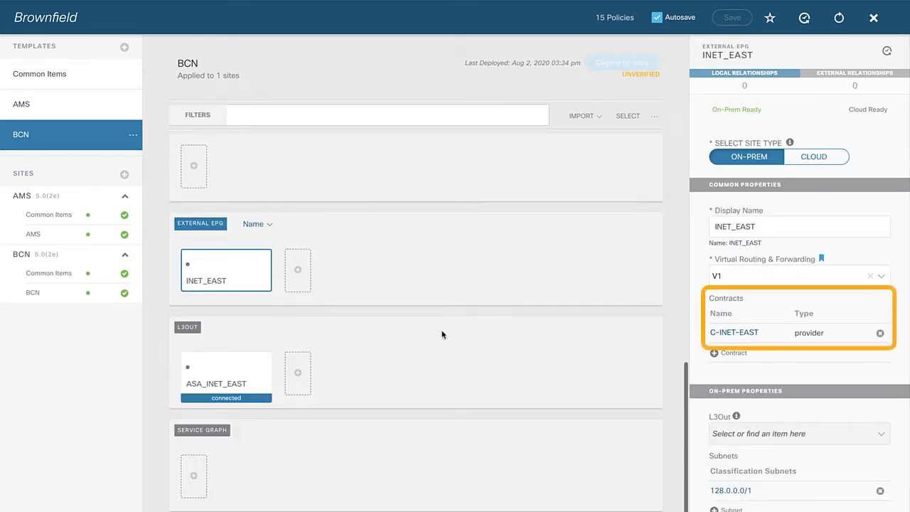
click(63, 140)
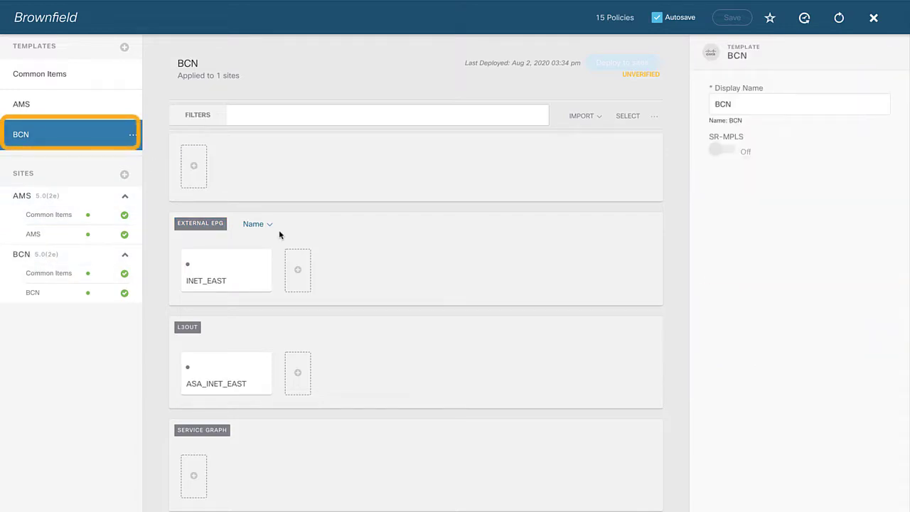
scroll(313, 302, down, 1)
click(263, 355)
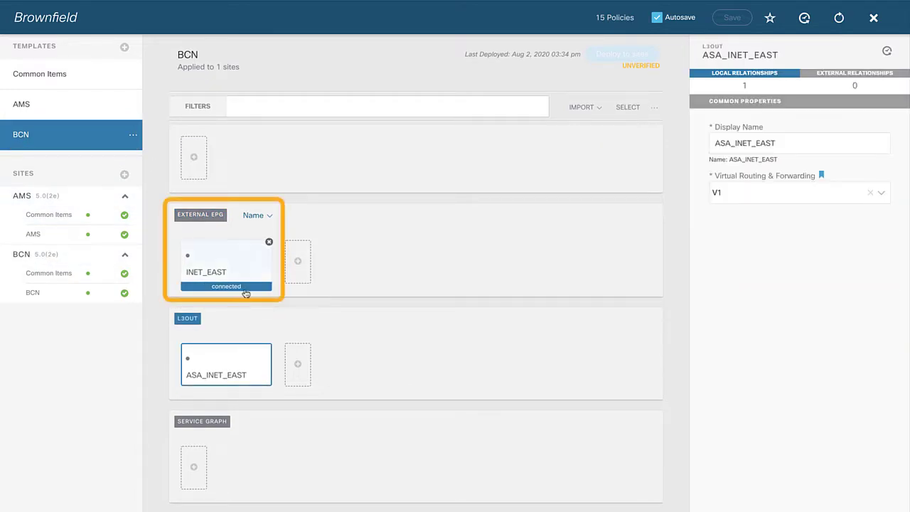
click(238, 263)
scroll(818, 419, down, 1)
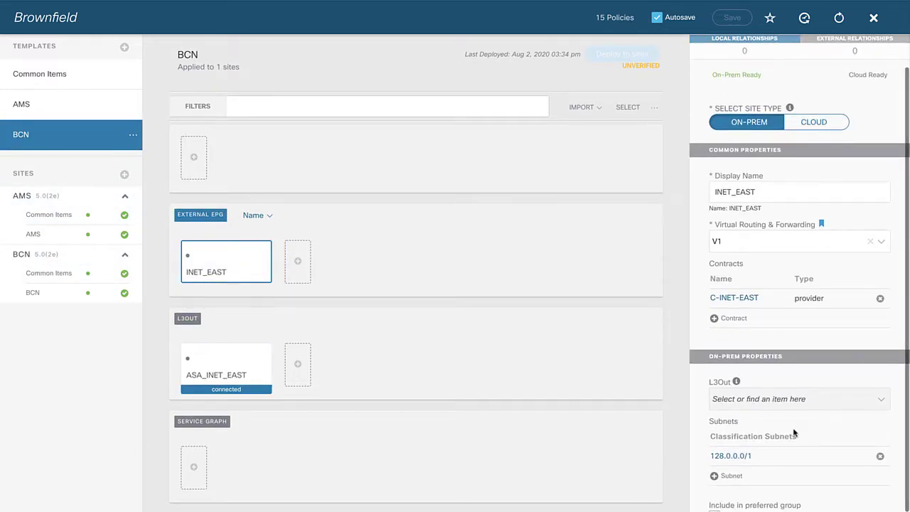
Check INET_EAST's classification subnets in the BCN template, then inspect L3Out ASA_INET_WEST and external EPG INET_WEST in the AMS template.
scroll(792, 428, down, 1)
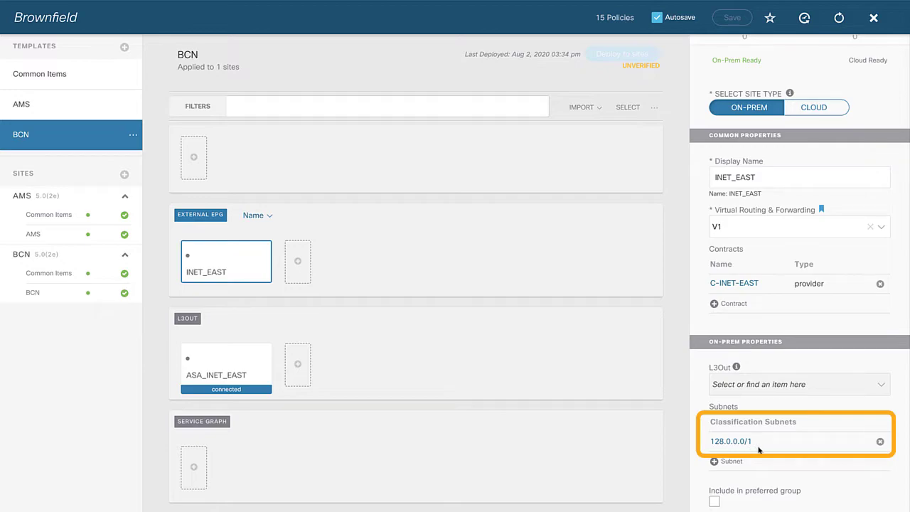
click(69, 106)
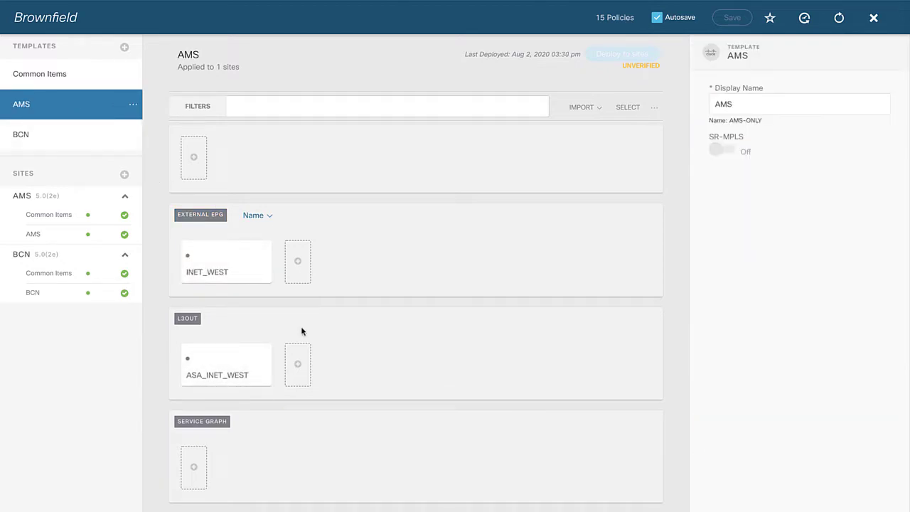
click(217, 367)
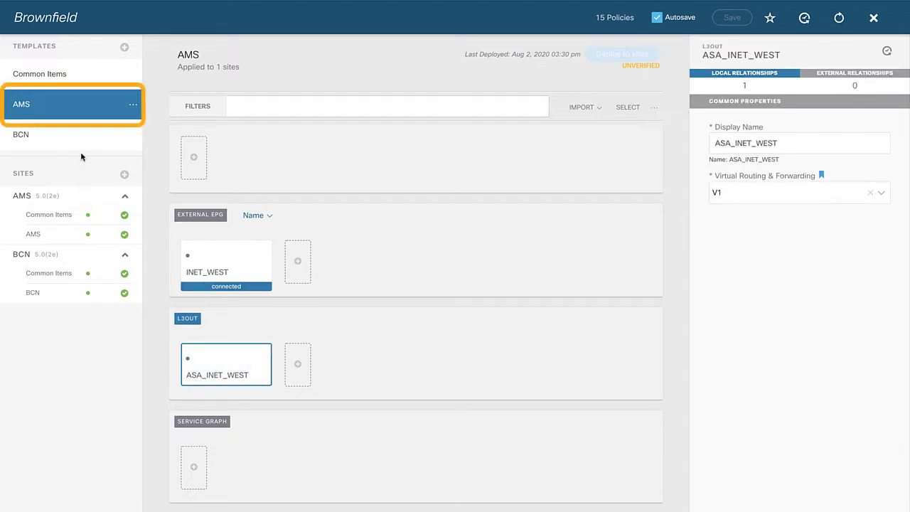
click(223, 254)
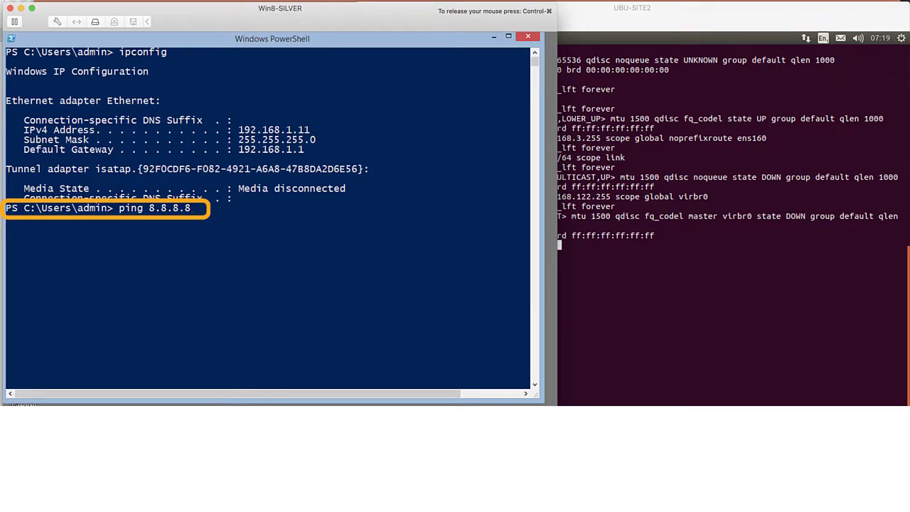
Ping 8.8.8.8 from the Win8-SILVER PowerShell and from the UBU-SITE2 terminal, stopping the Ubuntu ping after several packets.
key(Return)
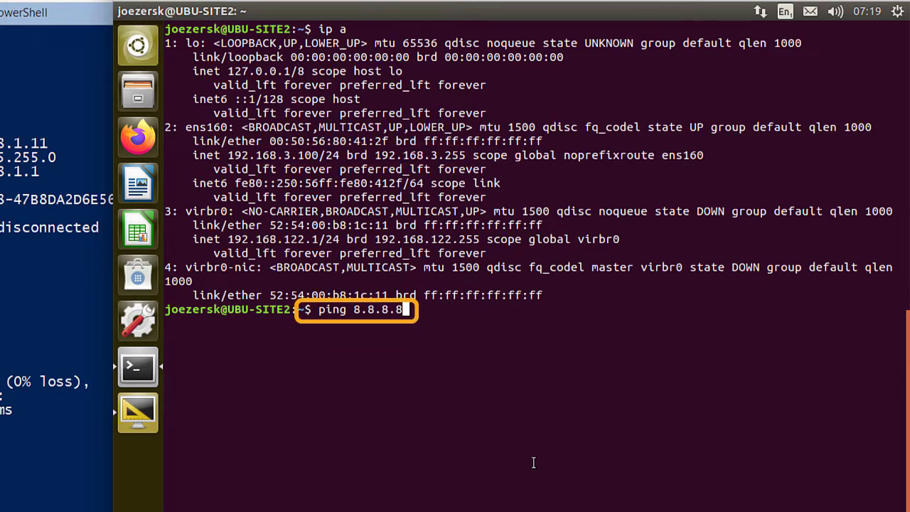
key(Return)
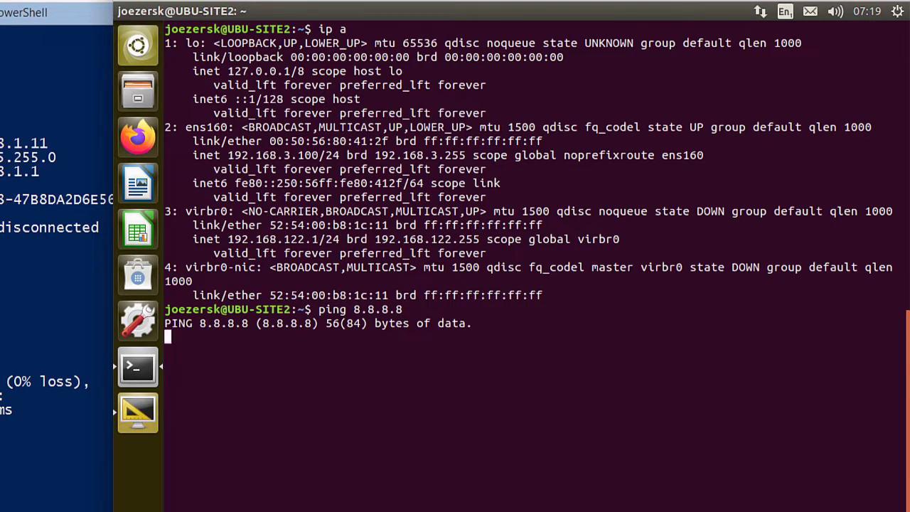
key(ctrl+c)
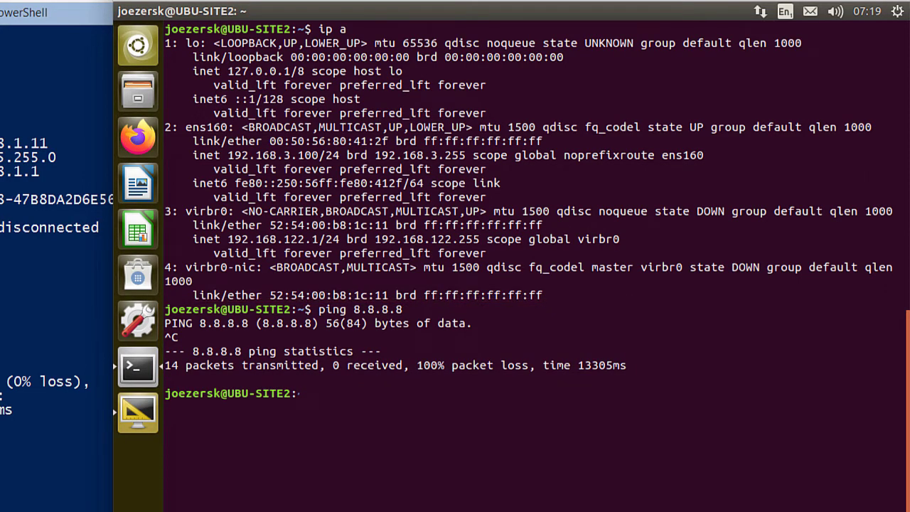
Ping 173.38.200.100 from the UBU-SITE2 terminal, stop it, and run the same ping from the Win8-SILVER PowerShell.
text(ping 173.38.200.100)
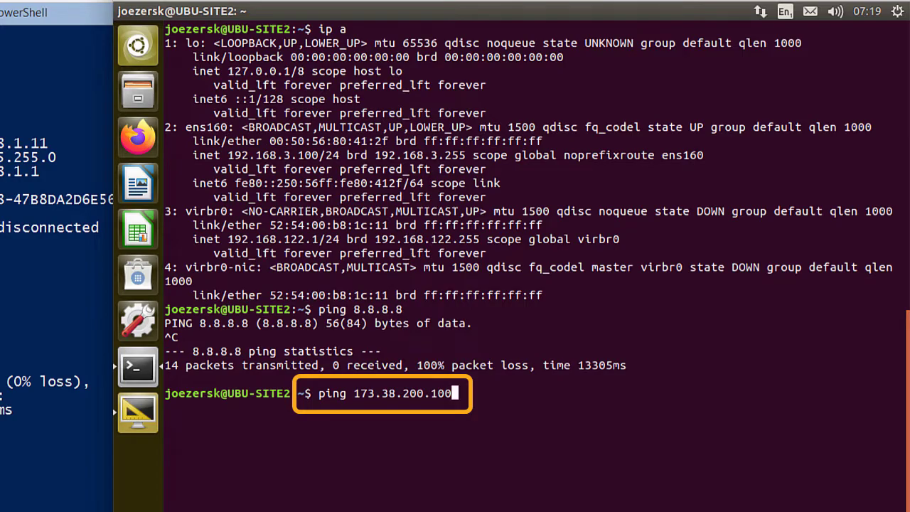
key(Return)
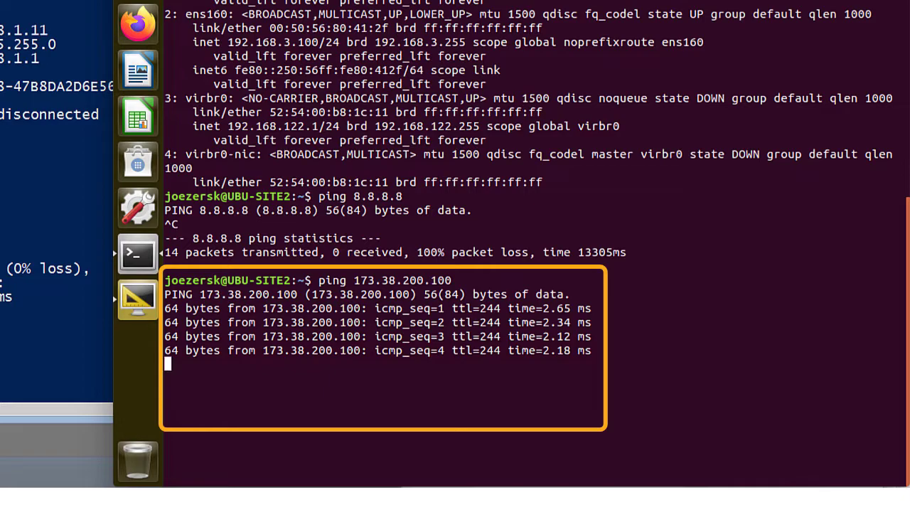
key(ctrl+c)
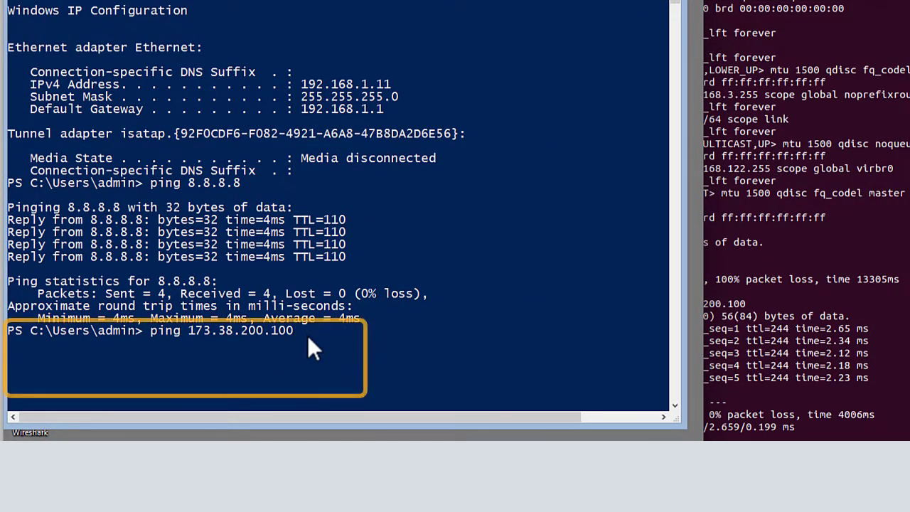
key(Return)
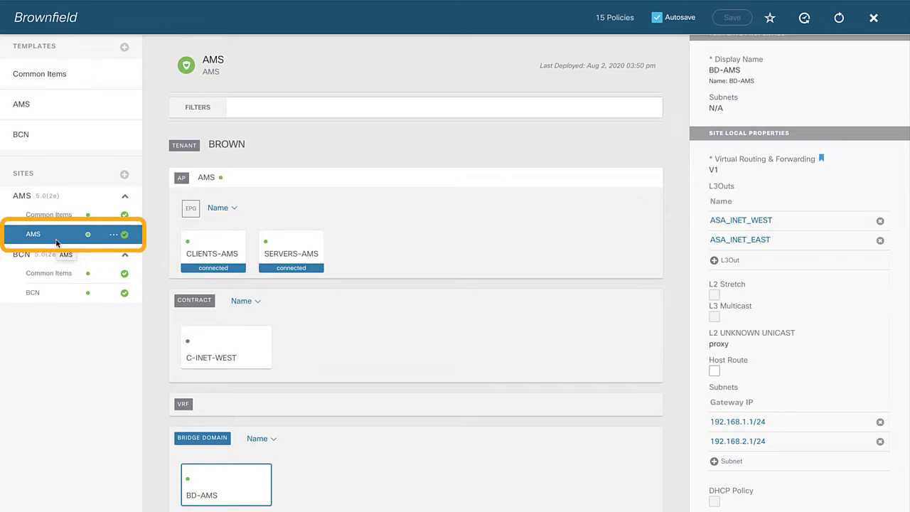
Enable Host Route on bridge domain BD-AMS under site AMS and deploy the AMS template to its site.
scroll(272, 377, down, 3)
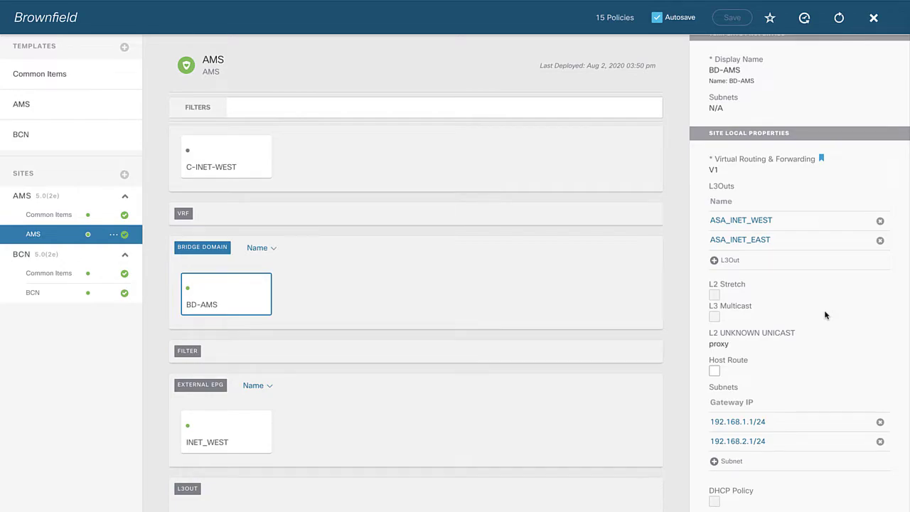
click(715, 372)
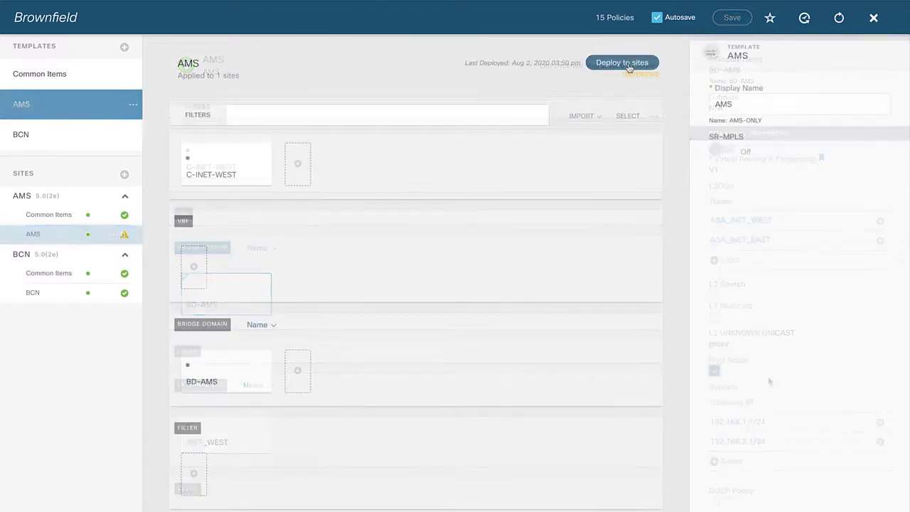
click(622, 62)
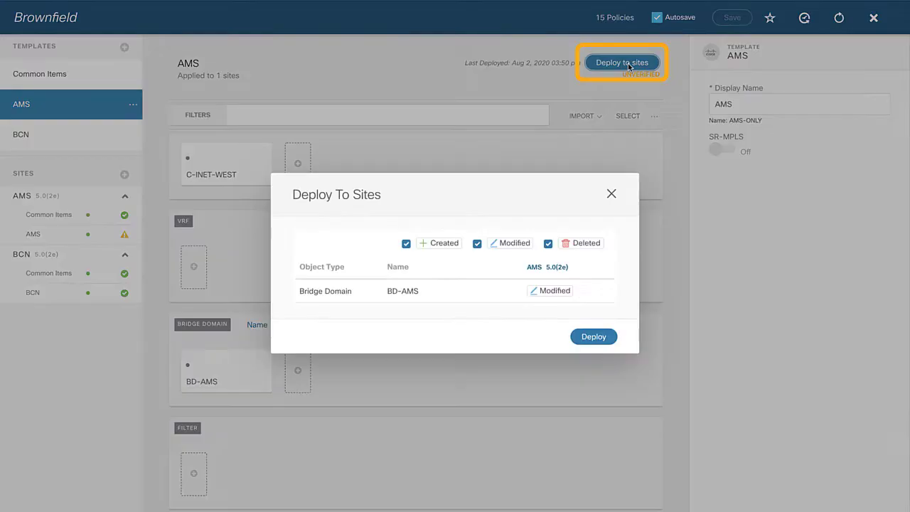
click(589, 338)
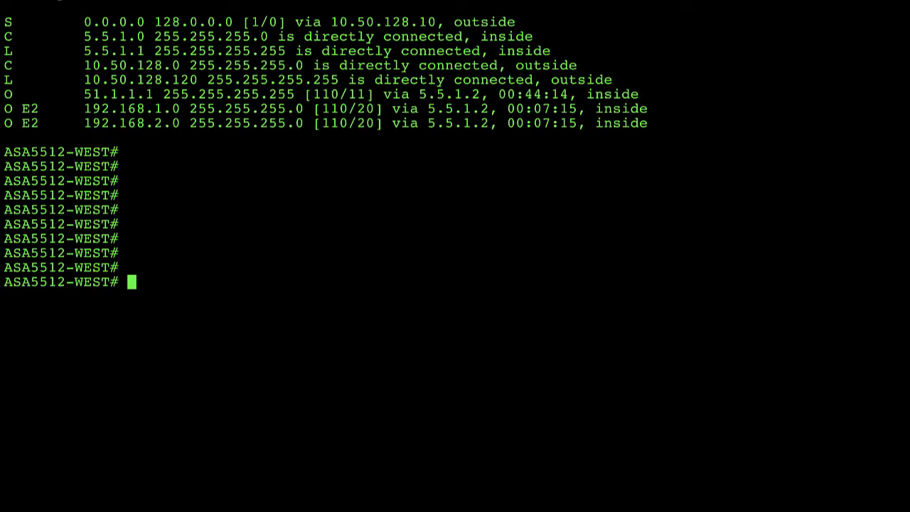
Display the routing table on the ASA5512-WEST firewall with "show route".
text(show route)
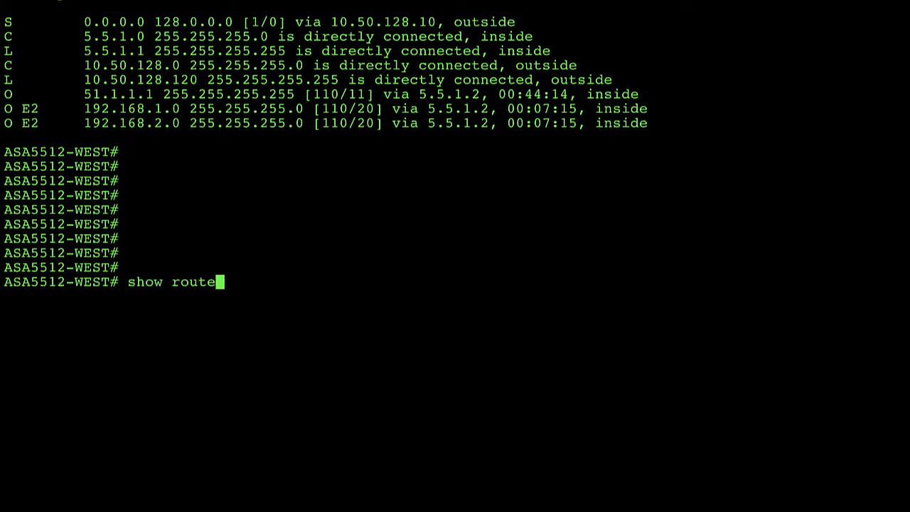
key(Return)
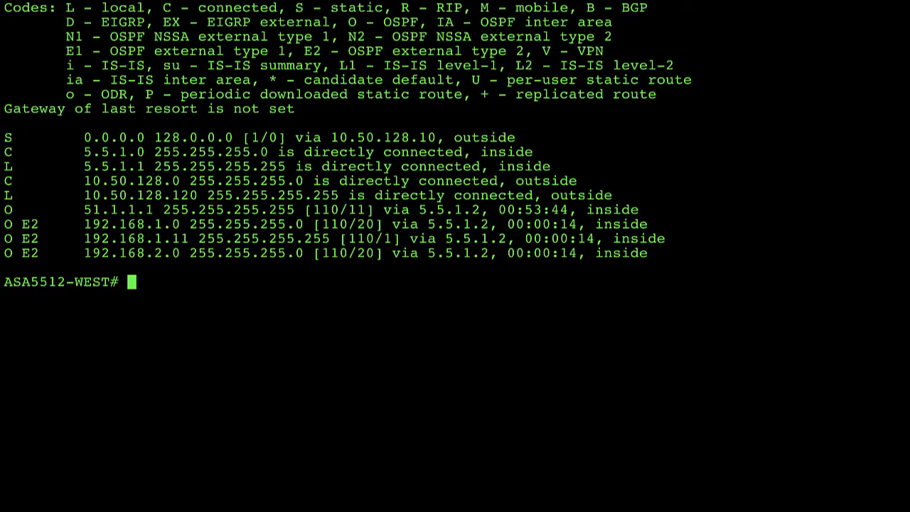
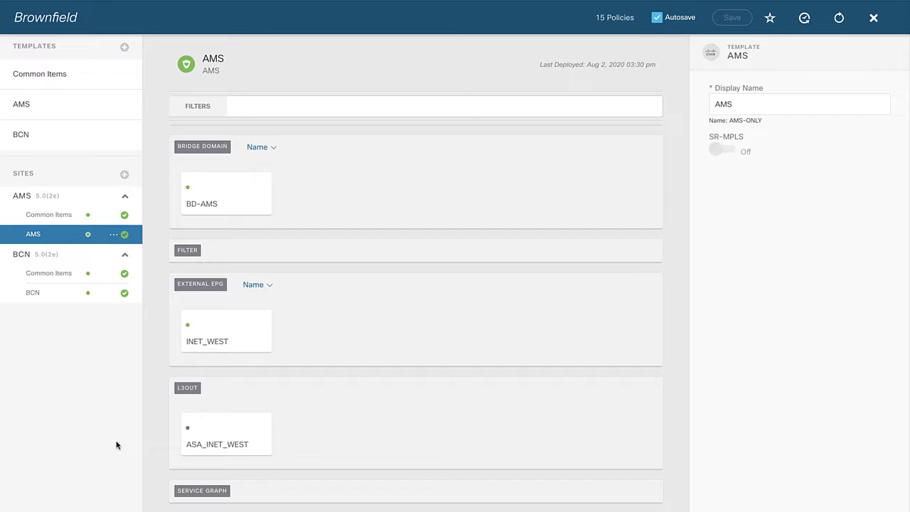
In the AMS template's site-local properties under site AMS, add L3Out ASA_INET_EAST to bridge domain BD-AMS.
click(224, 195)
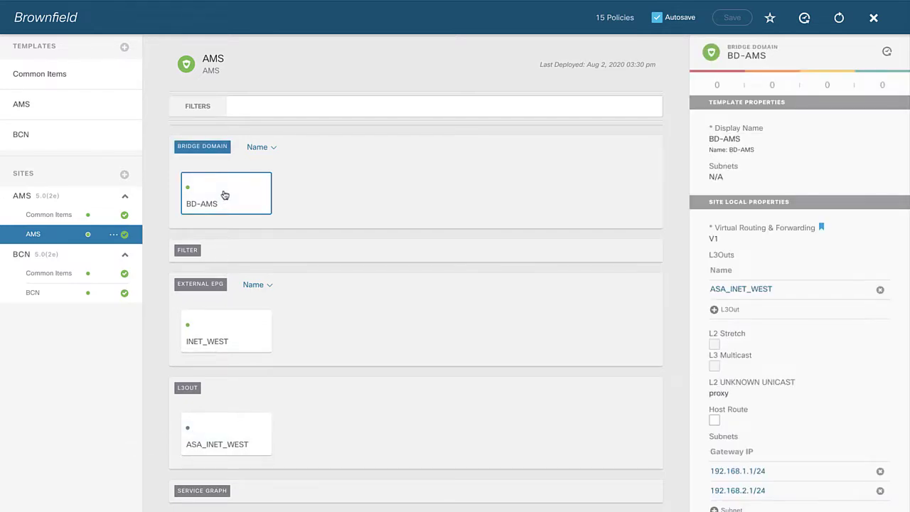
click(735, 310)
click(489, 277)
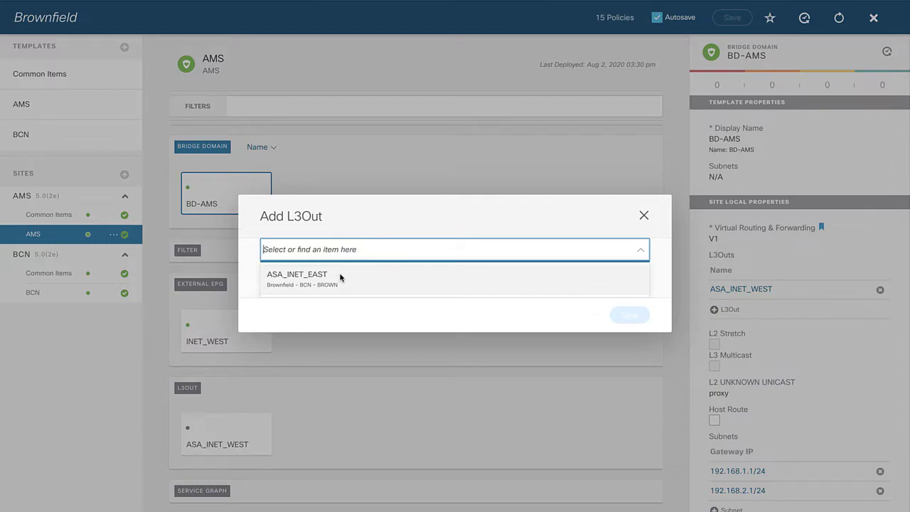
click(340, 277)
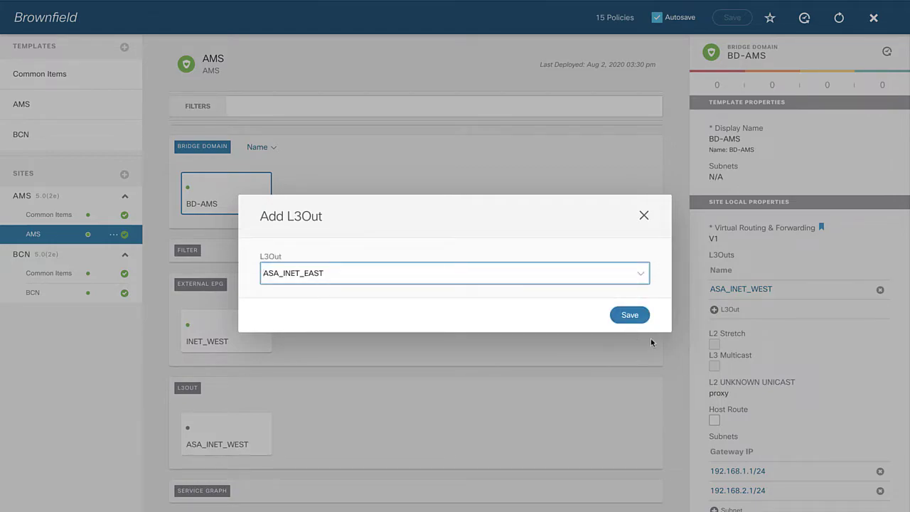
click(629, 314)
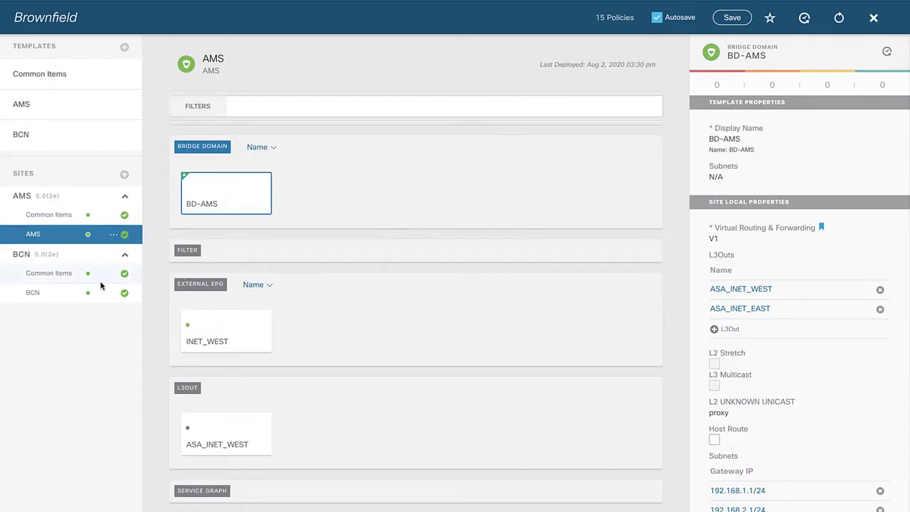
Under site BCN, add L3Out ASA_INET_WEST to bridge domain BD-BCN and save the schema.
click(48, 297)
click(233, 187)
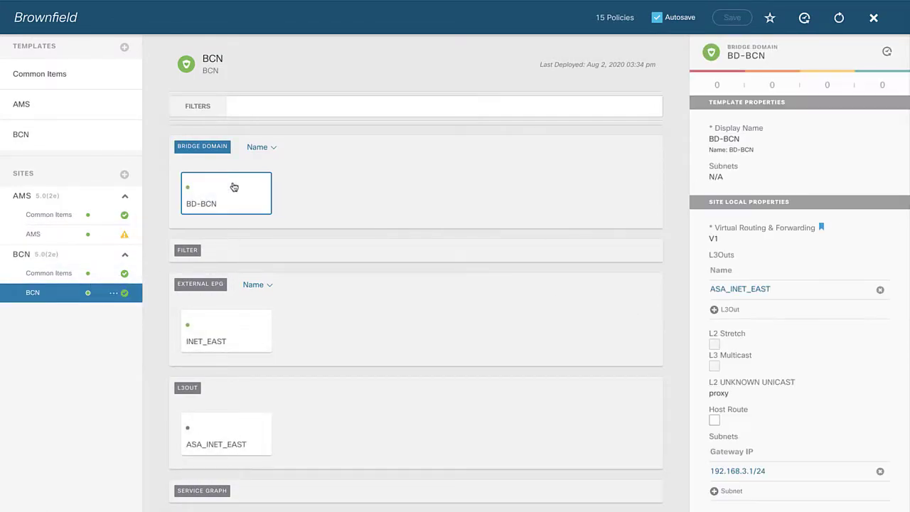
click(729, 310)
click(505, 273)
click(435, 298)
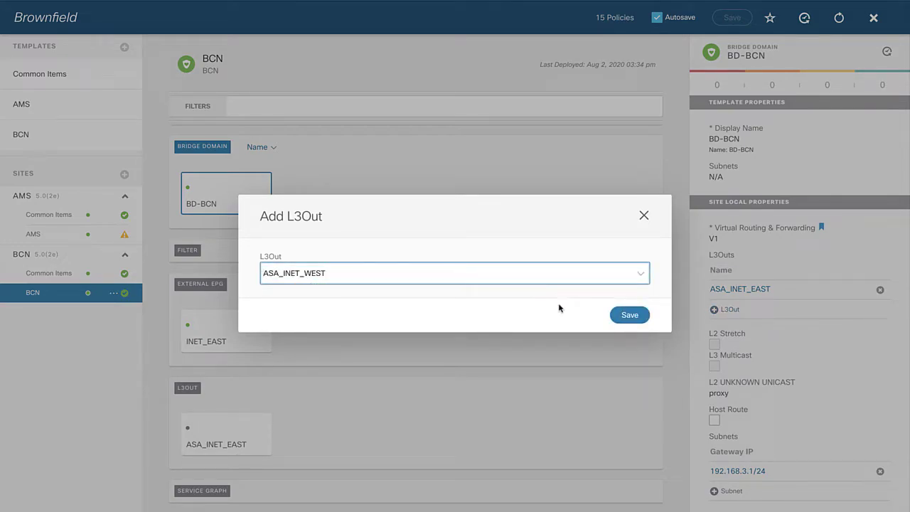
click(631, 316)
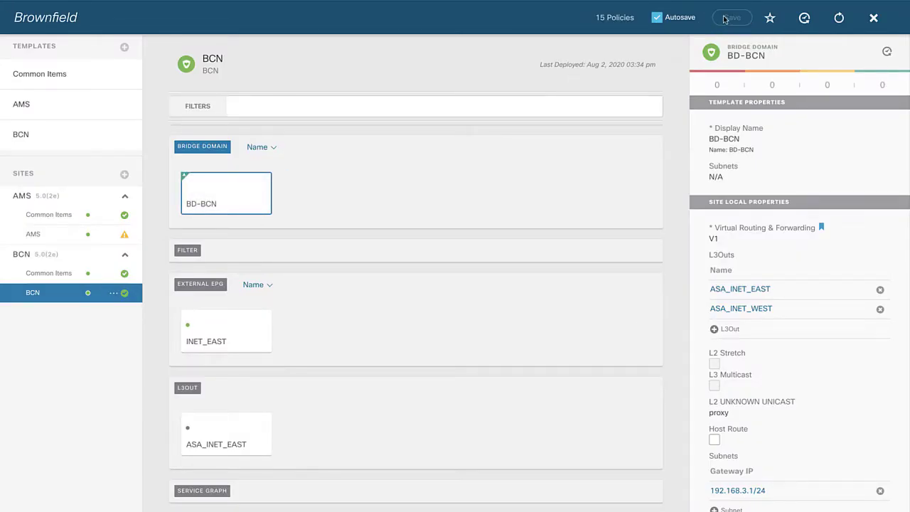
Deploy the AMS template and the BCN template to their sites.
click(69, 106)
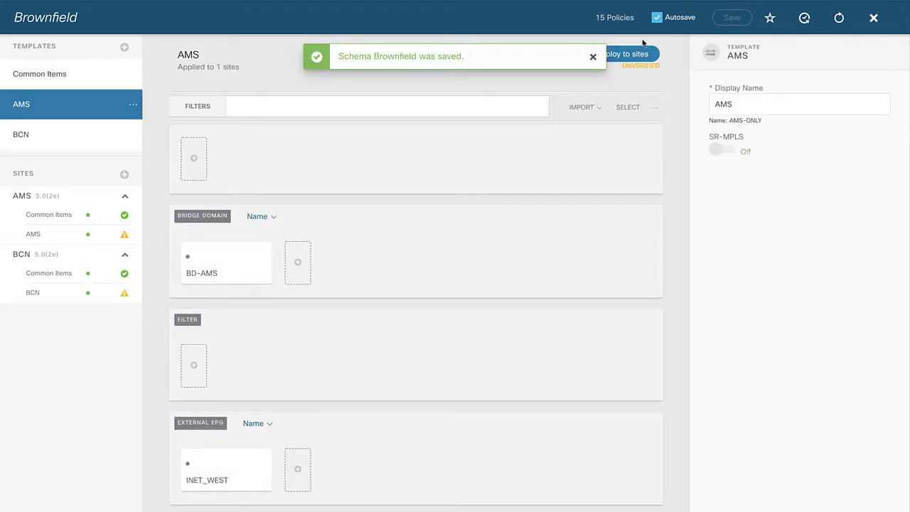
click(639, 54)
click(597, 335)
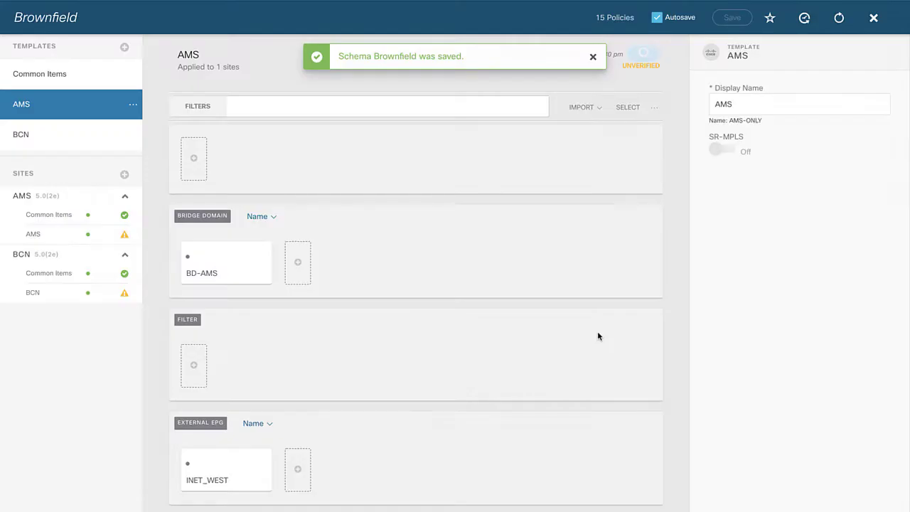
click(81, 142)
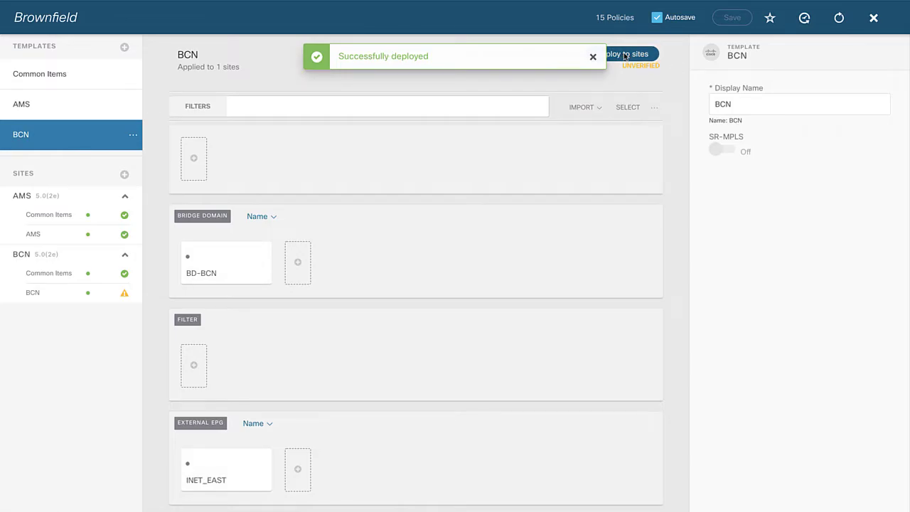
click(634, 55)
click(594, 338)
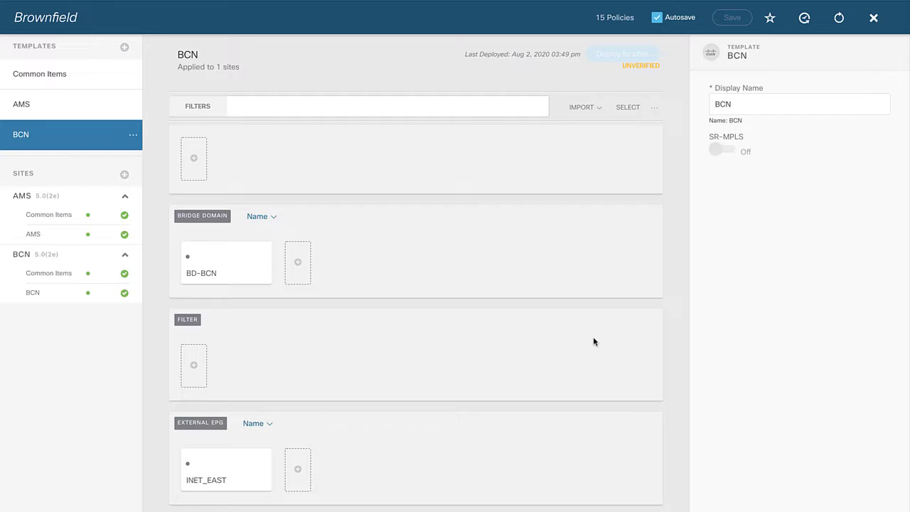
Add contract C-INET-WEST as consumer to the BCN-SERVERS EPG in the BCN template.
scroll(483, 206, up, 5)
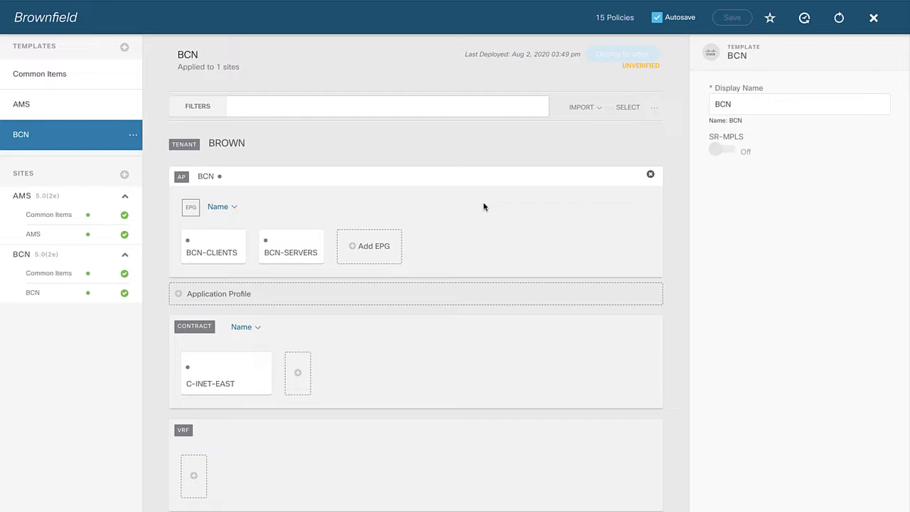
mouse_move(318, 246)
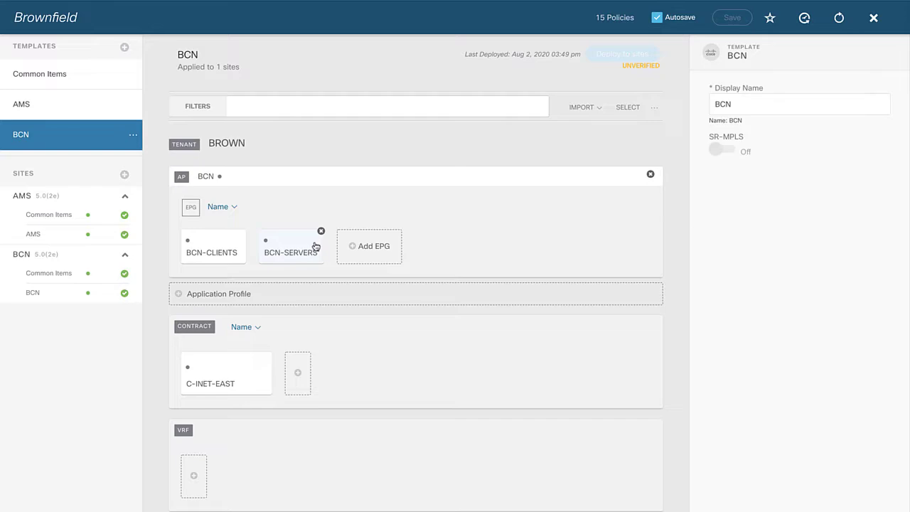
click(297, 247)
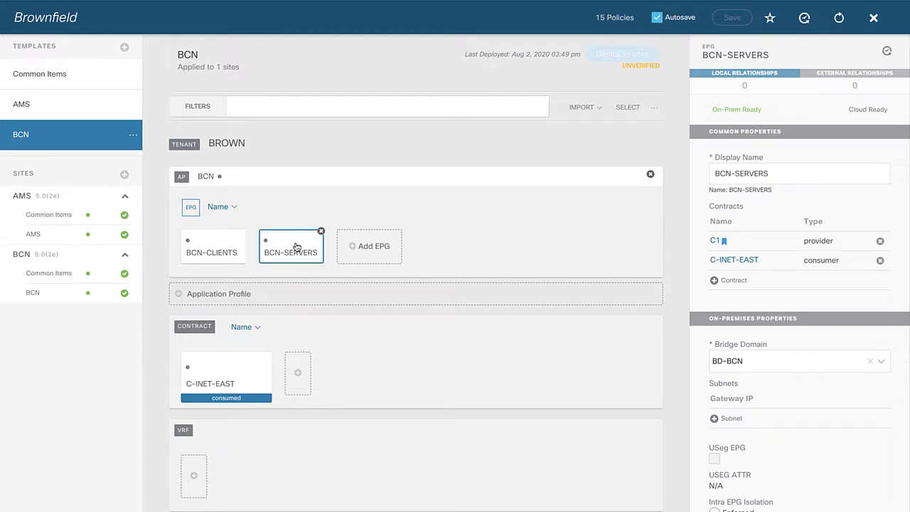
click(736, 280)
click(602, 262)
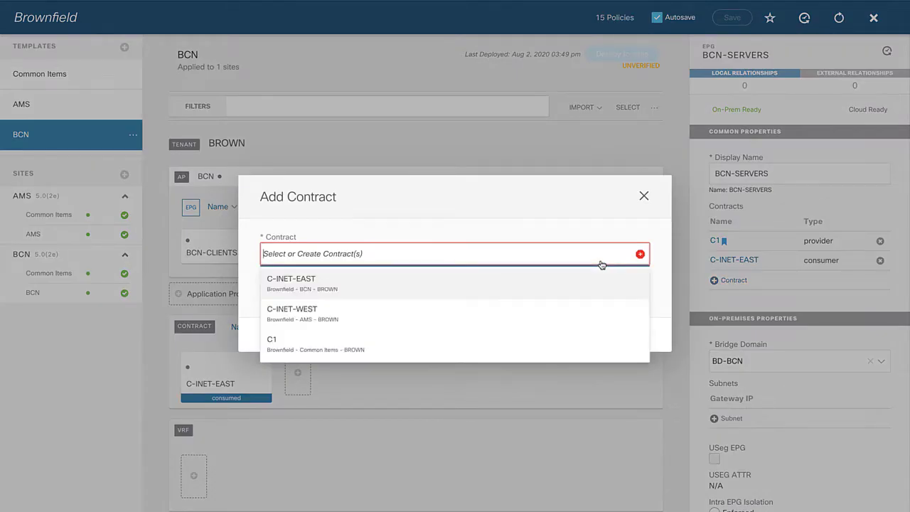
click(387, 310)
click(349, 285)
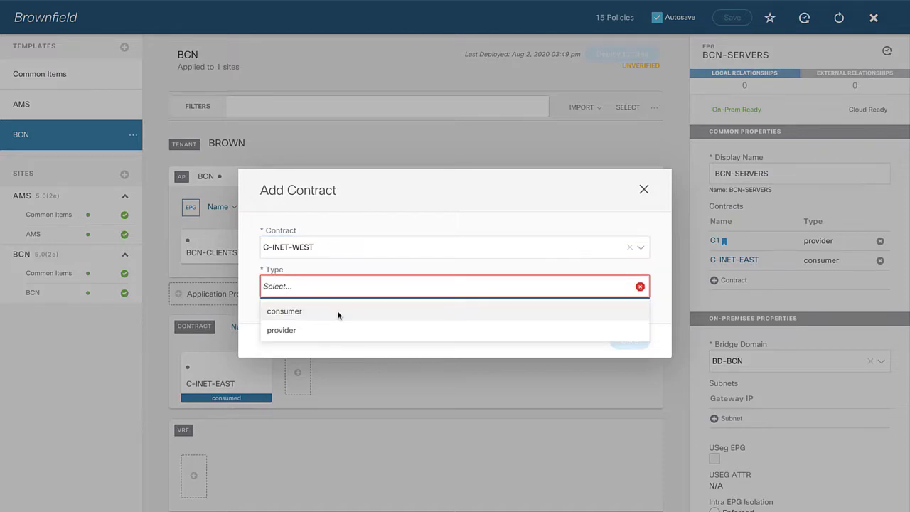
click(338, 313)
click(630, 339)
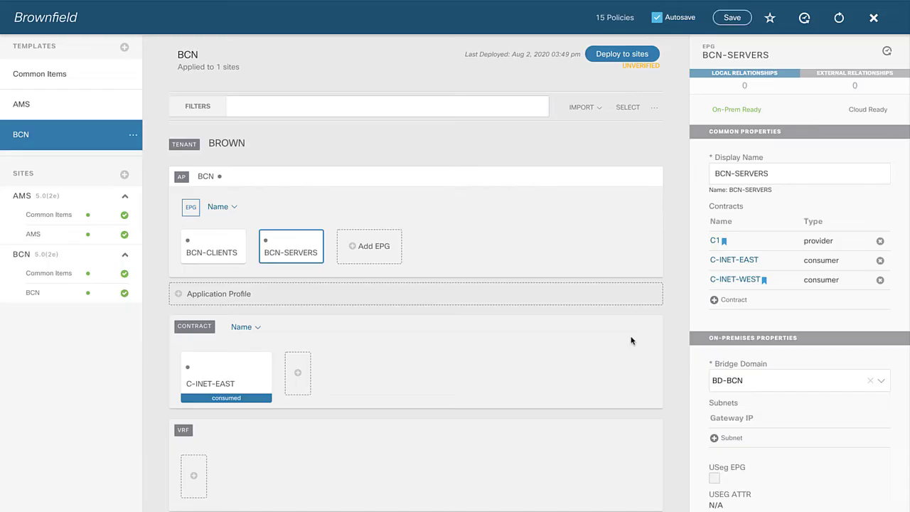
Add contract C-INET-EAST as consumer to the CLIENTS-AMS EPG in the AMS template.
click(75, 108)
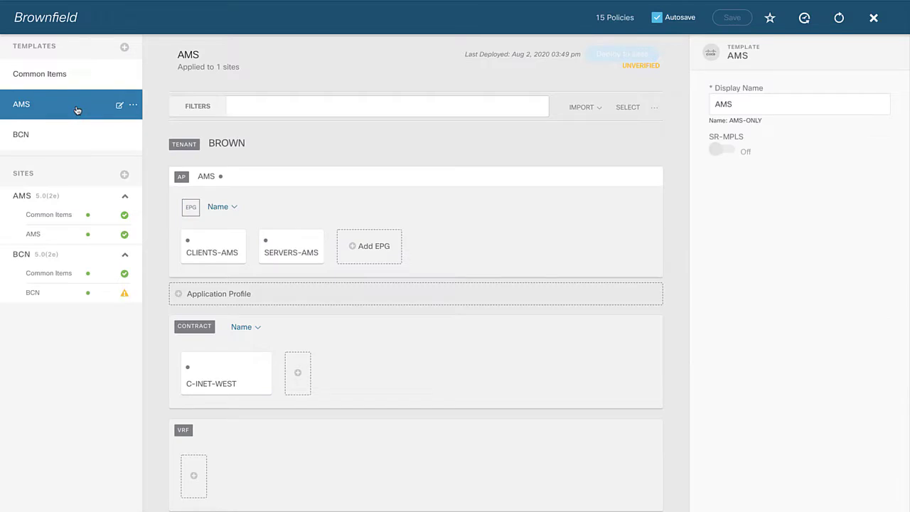
click(207, 245)
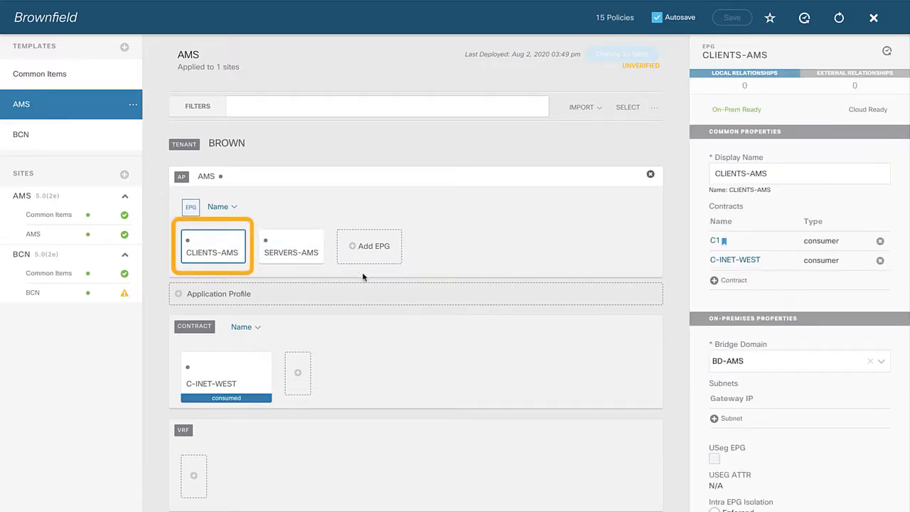
click(732, 280)
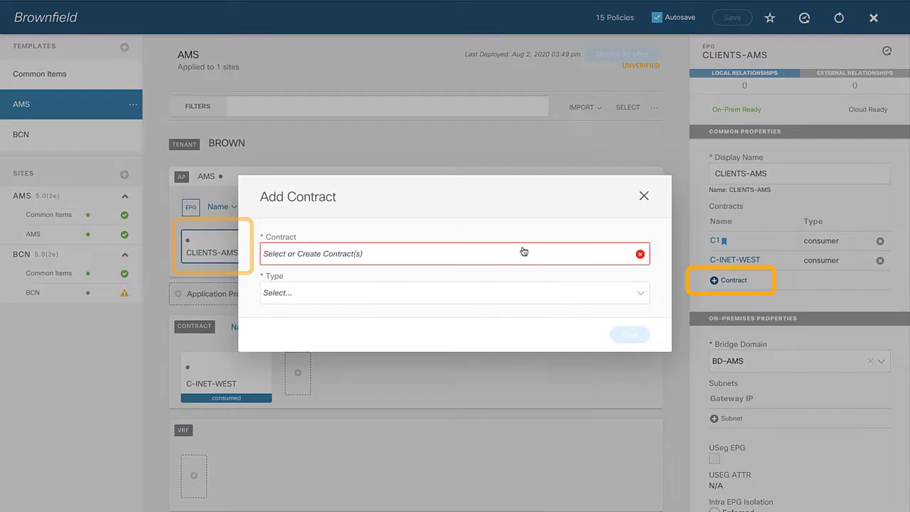
click(397, 289)
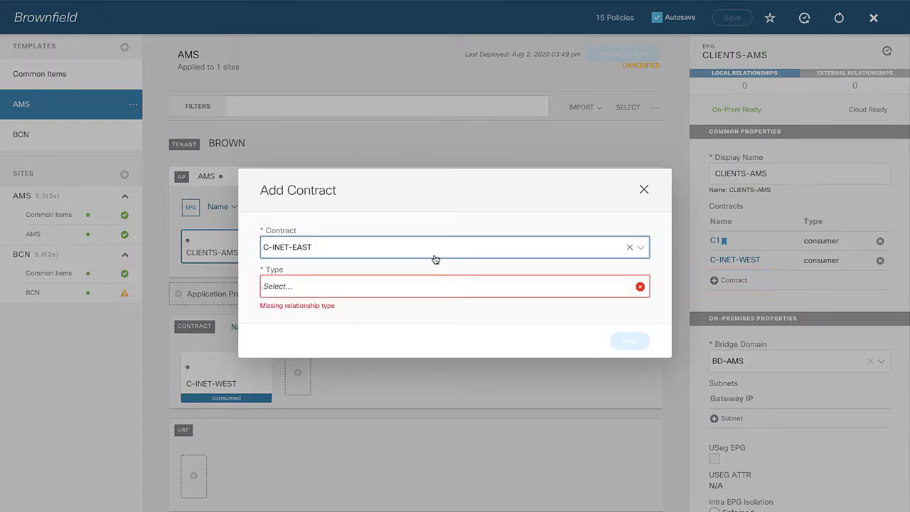
click(447, 286)
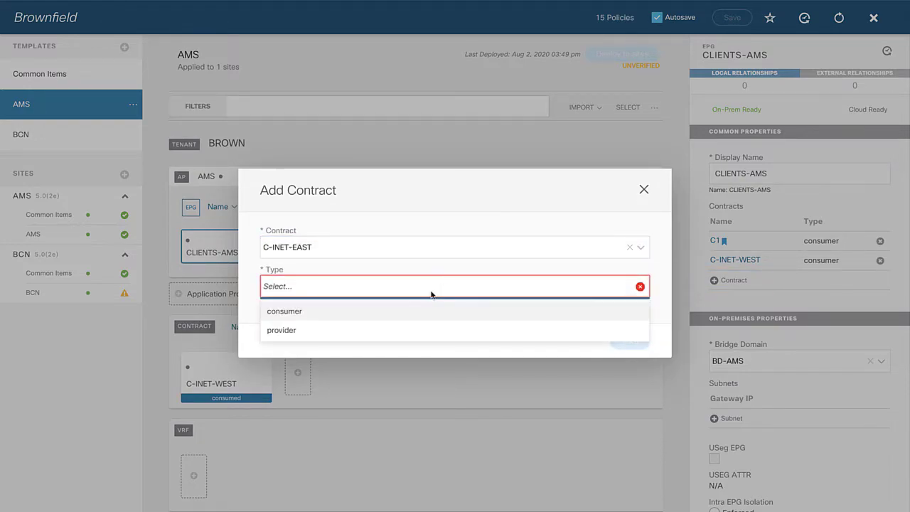
click(410, 311)
click(629, 334)
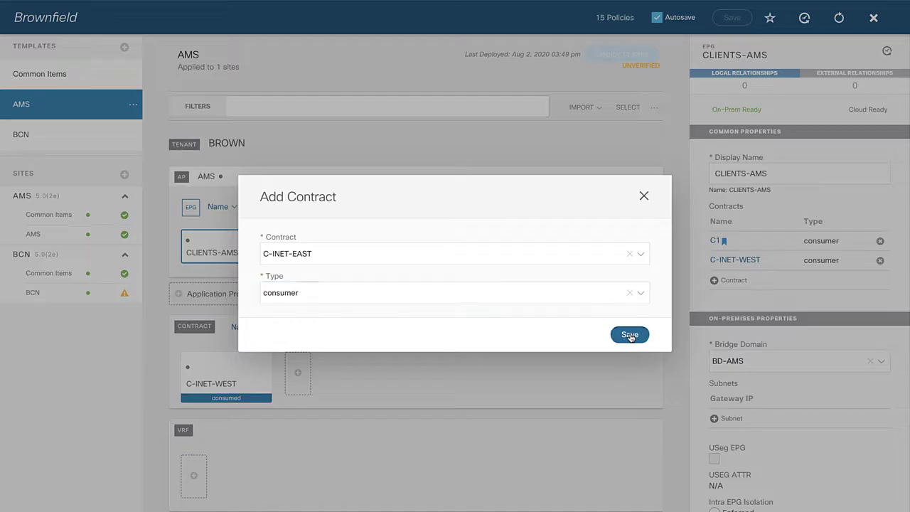
click(629, 337)
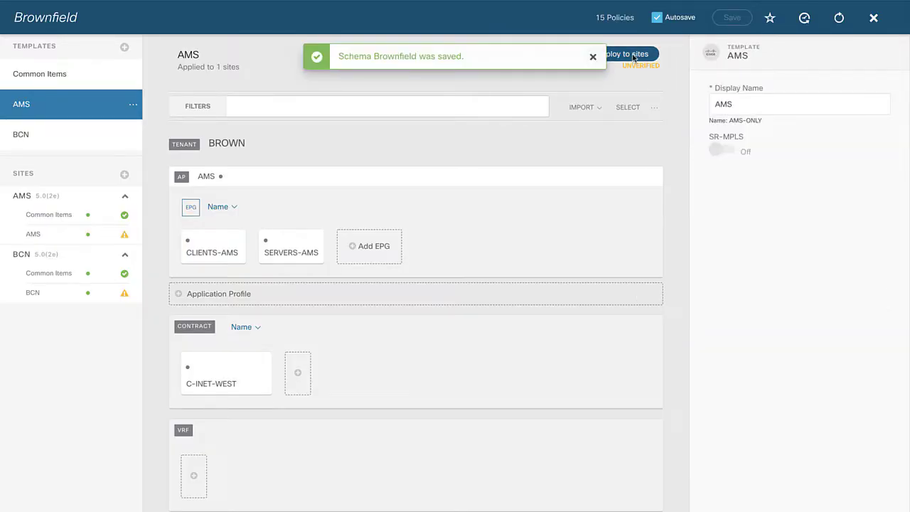
Deploy the modified AMS template and the BCN template to their sites.
click(634, 57)
click(593, 337)
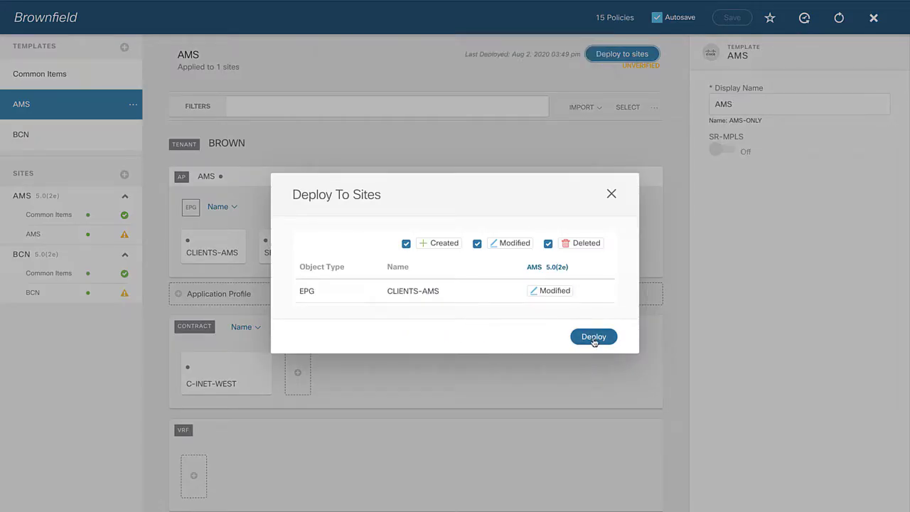
click(66, 141)
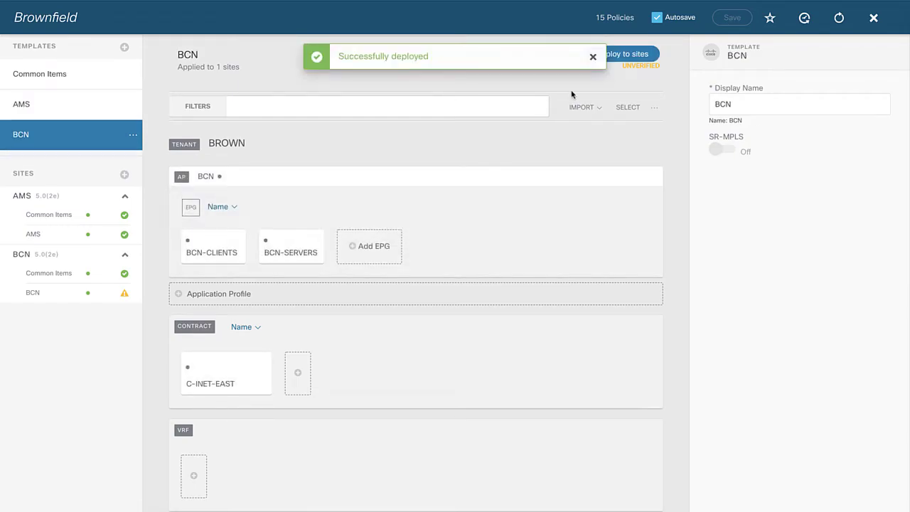
click(633, 55)
click(591, 336)
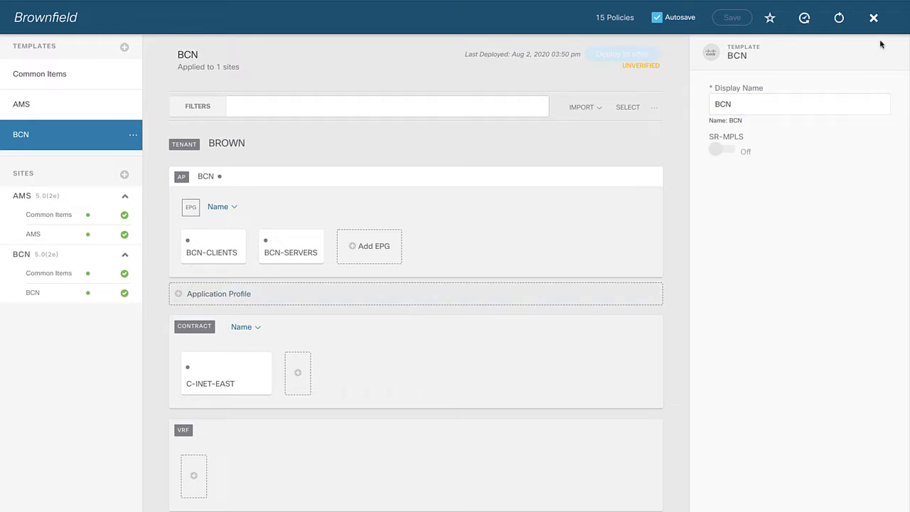
Close the Brownfield schema and open the fabric connectivity settings for configuring the infra.
click(874, 18)
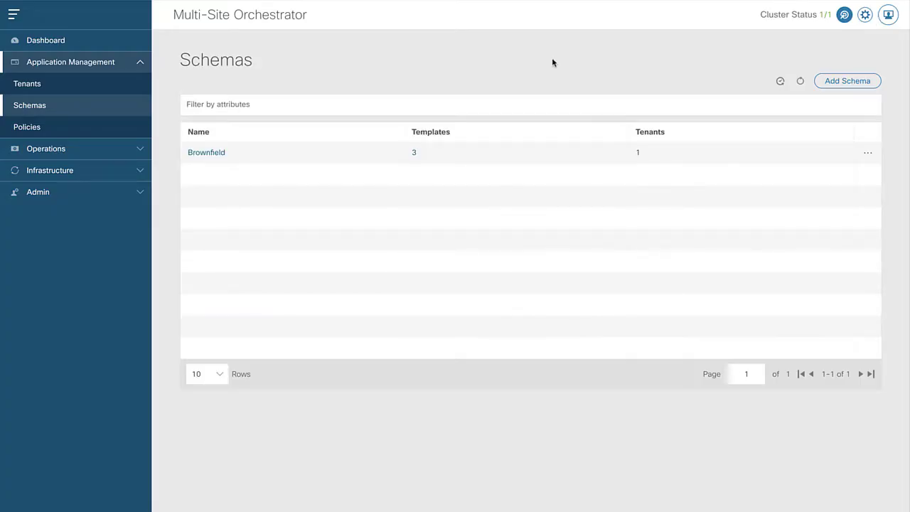
click(91, 172)
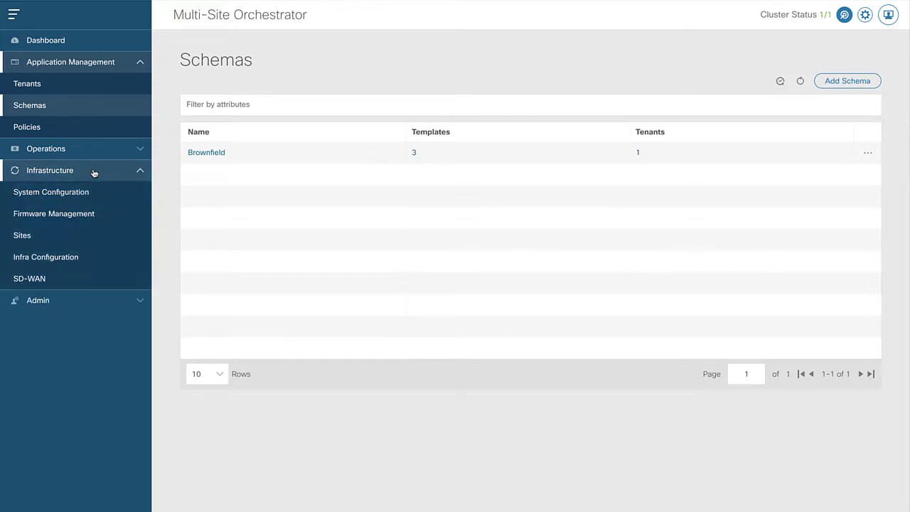
click(64, 260)
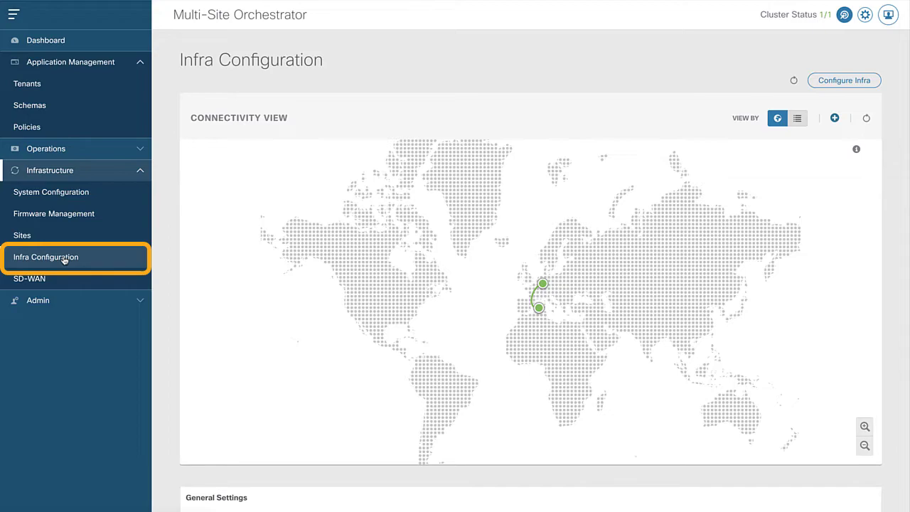
click(841, 80)
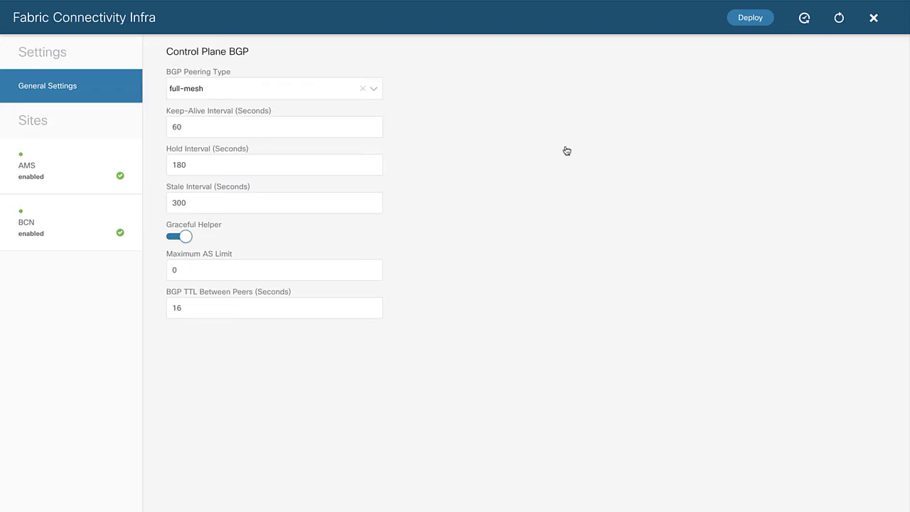
Add external TEP pool 192.168.101.0/24 to pod-1 of site AMS.
click(72, 162)
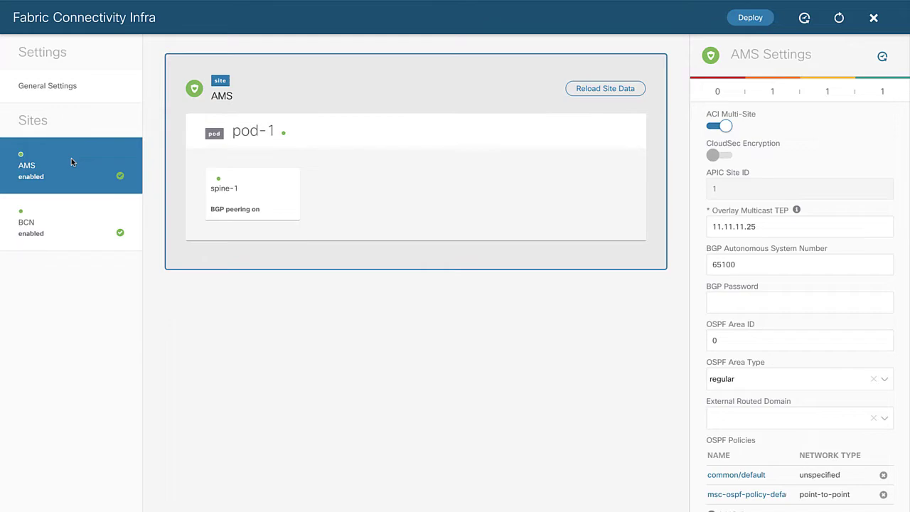
click(455, 127)
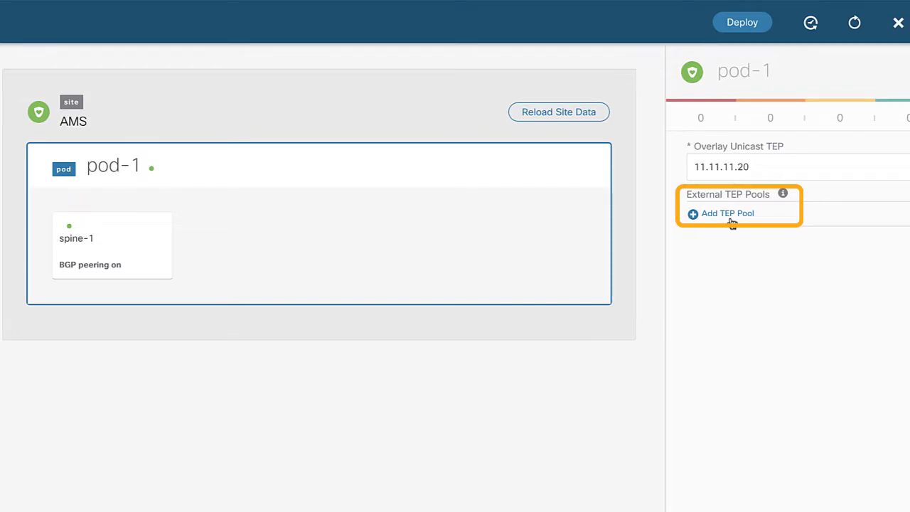
click(732, 222)
click(422, 345)
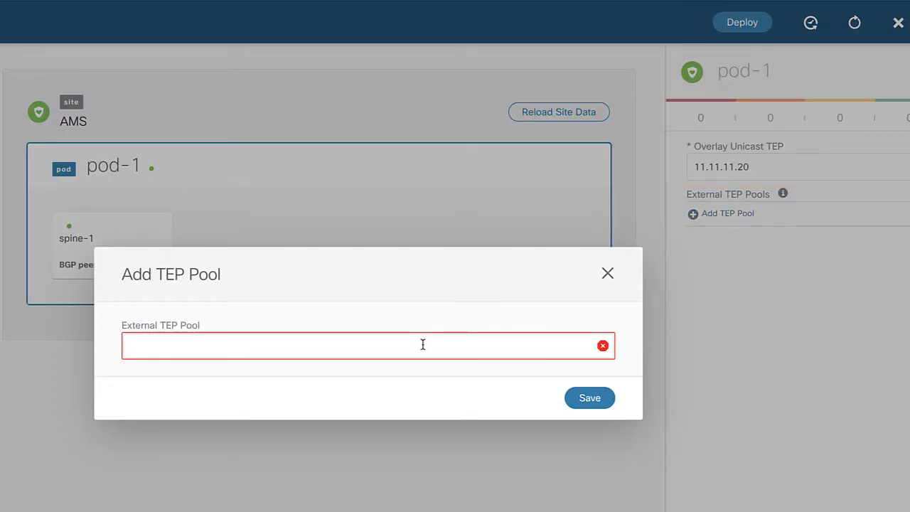
text(192.168.101.0/24)
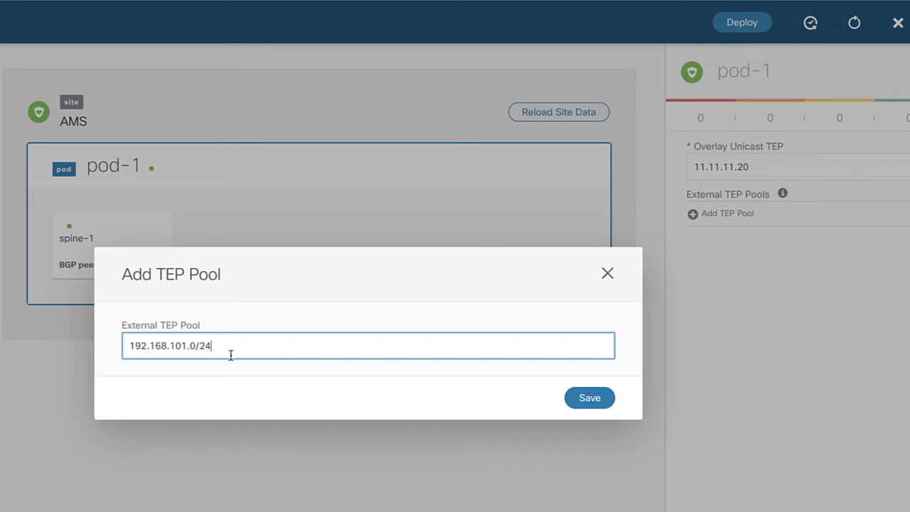
click(597, 397)
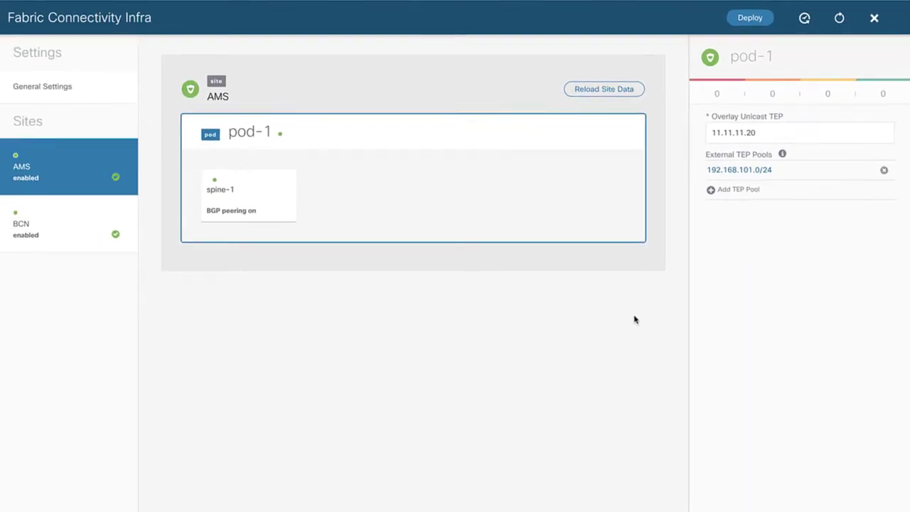
Add external TEP pool 192.168.103.0/24 to pod-1 of site BCN and deploy the infra configuration.
click(79, 234)
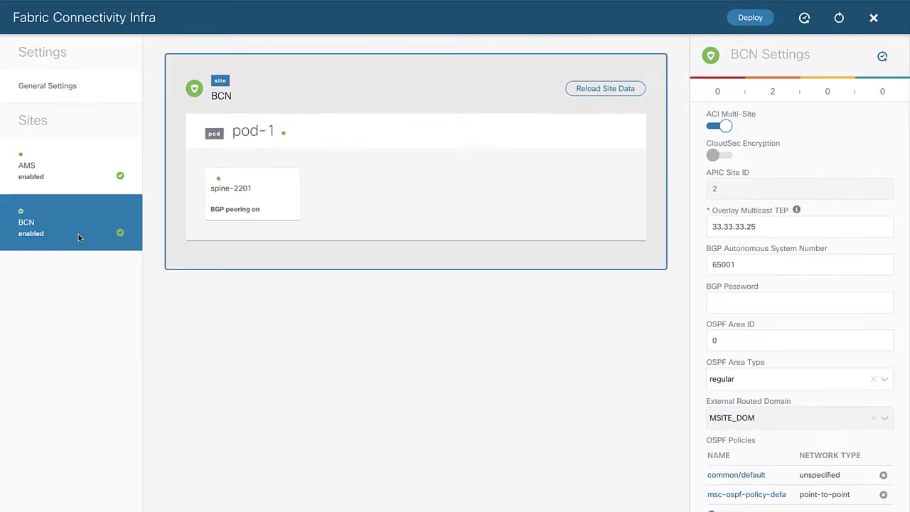
click(475, 189)
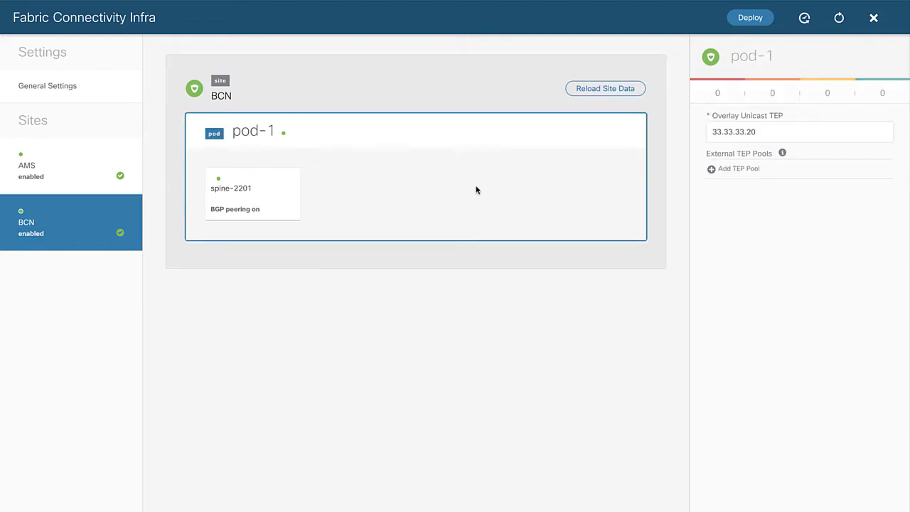
click(746, 174)
text(192.168.103.0/24)
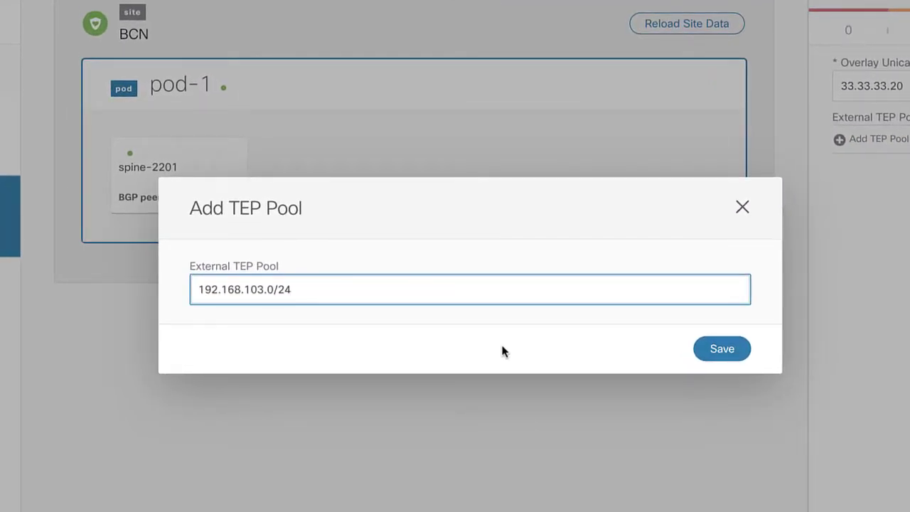
click(722, 351)
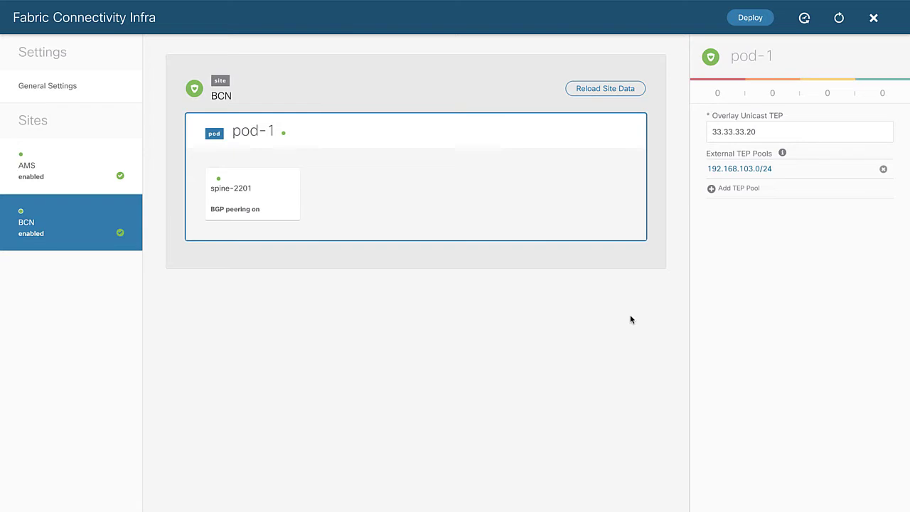
click(747, 25)
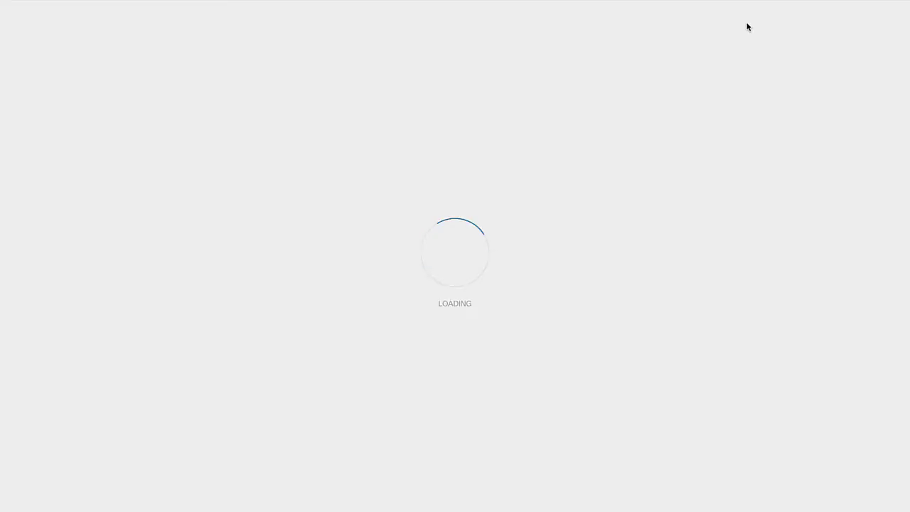
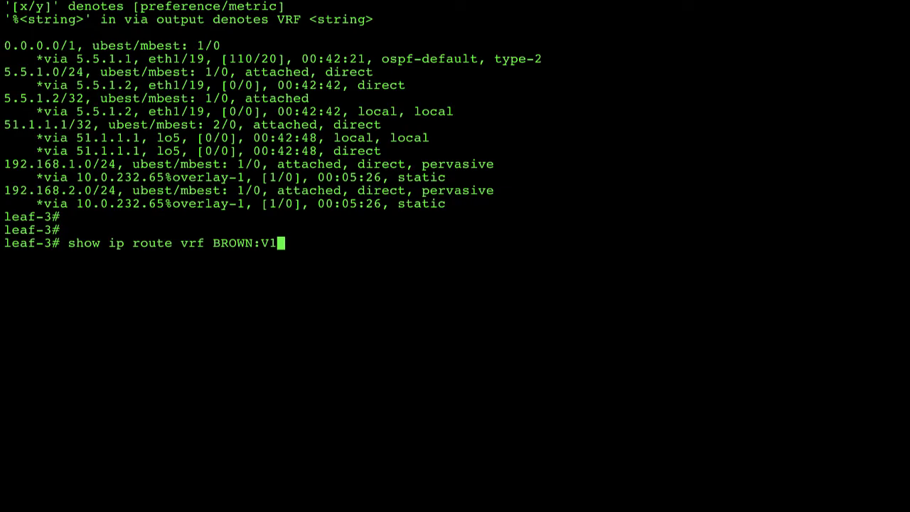
In the leaf-3 terminal, display the IP routing table for VRF BROWN:V1.
key(Return)
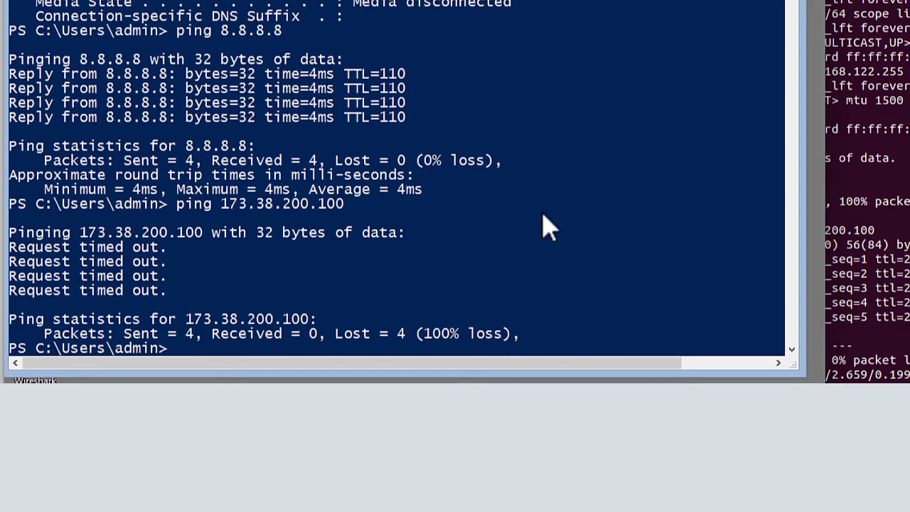
Ping 173.38.200.100 from the Windows host's PowerShell and 8.8.8.8 from the UBU-SITE2 terminal to test intersite L3Out connectivity.
key(Up)
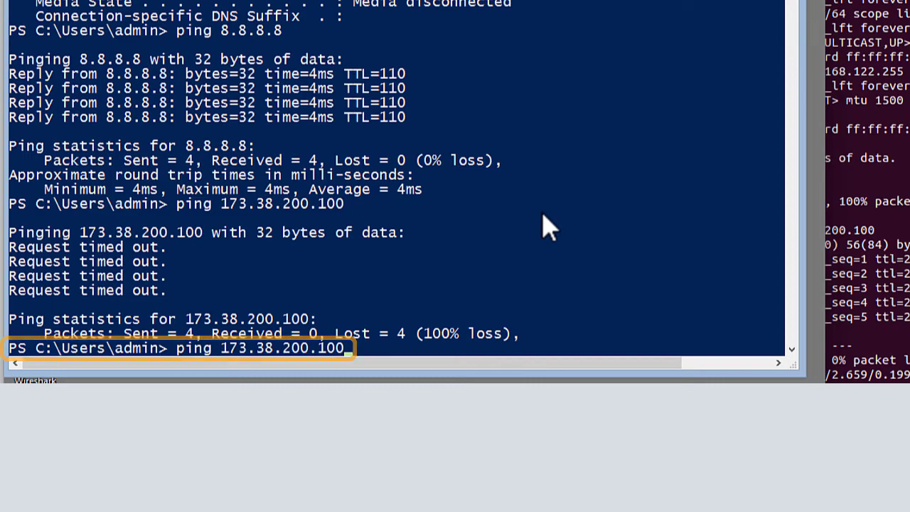
key(Return)
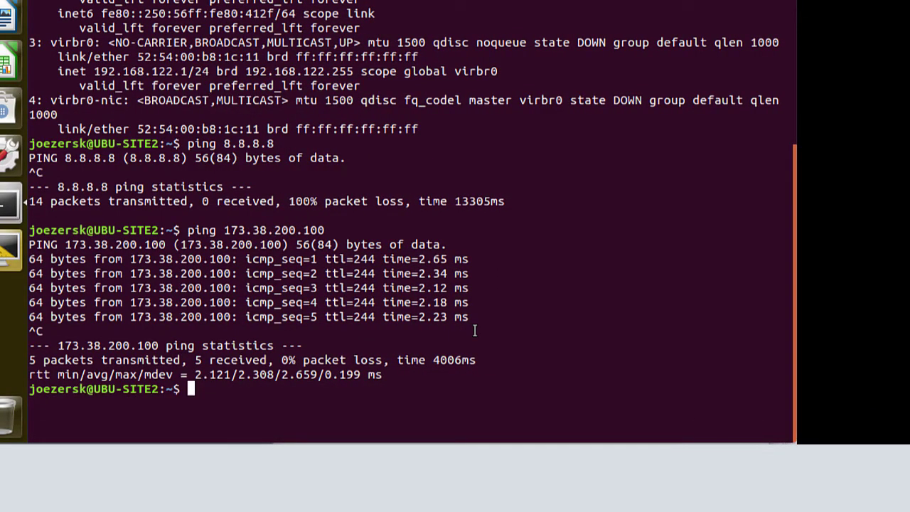
key(Up)
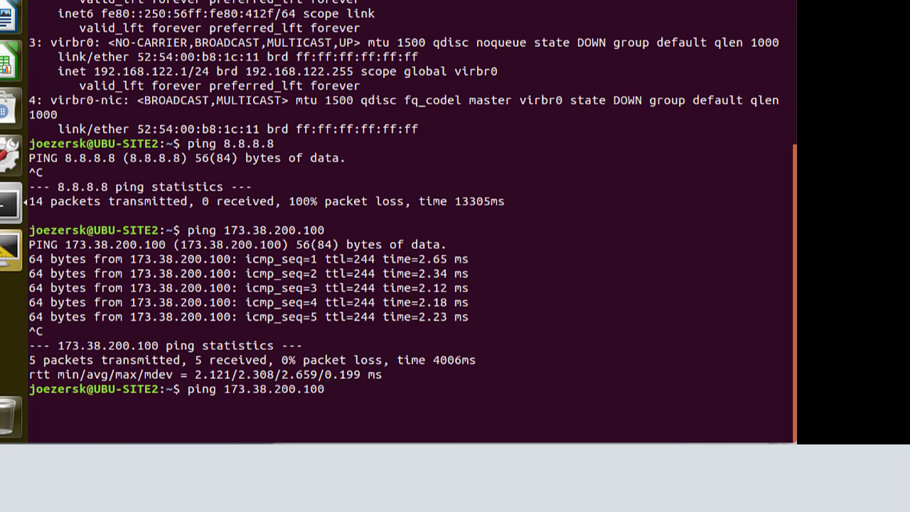
key(Up)
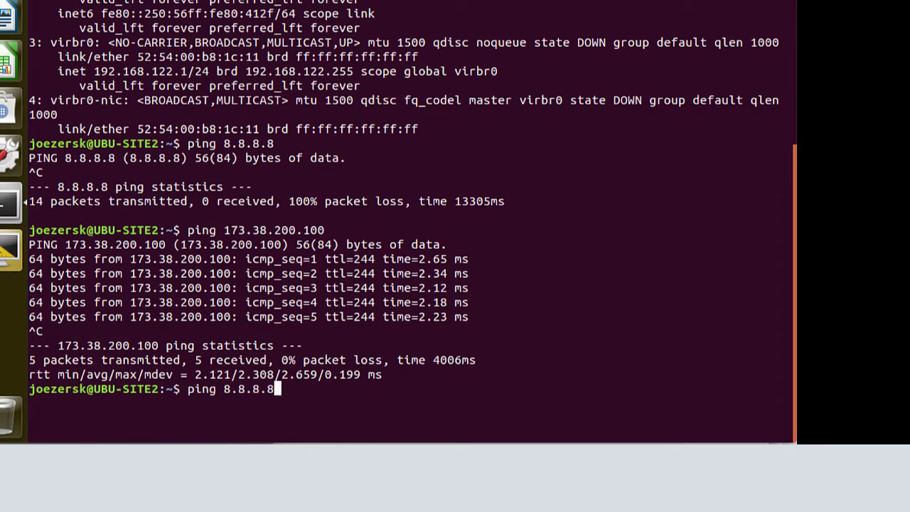
key(Return)
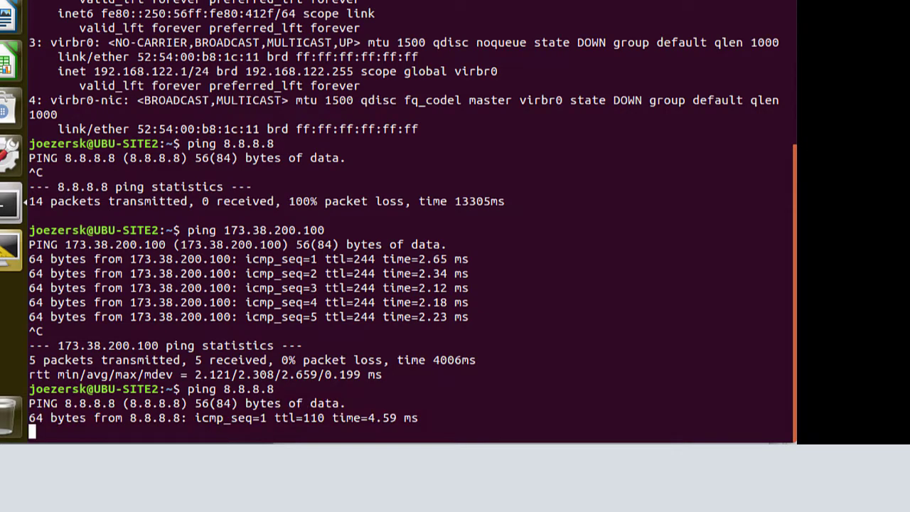